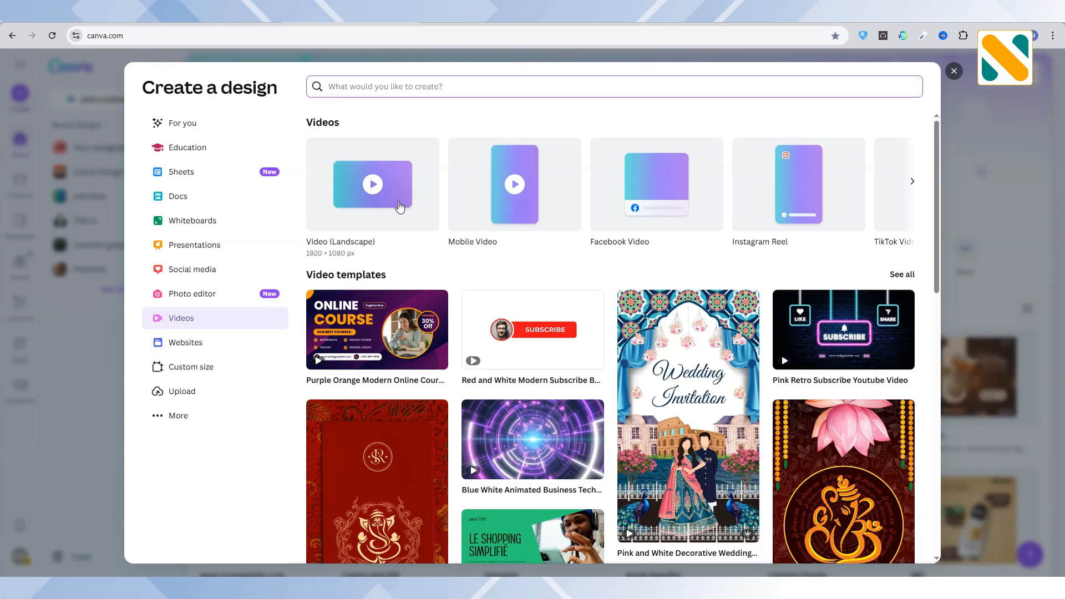
Create a landscape video design at 1920 × 1080 px and search the photo elements for "night desert".
left_click(399, 202)
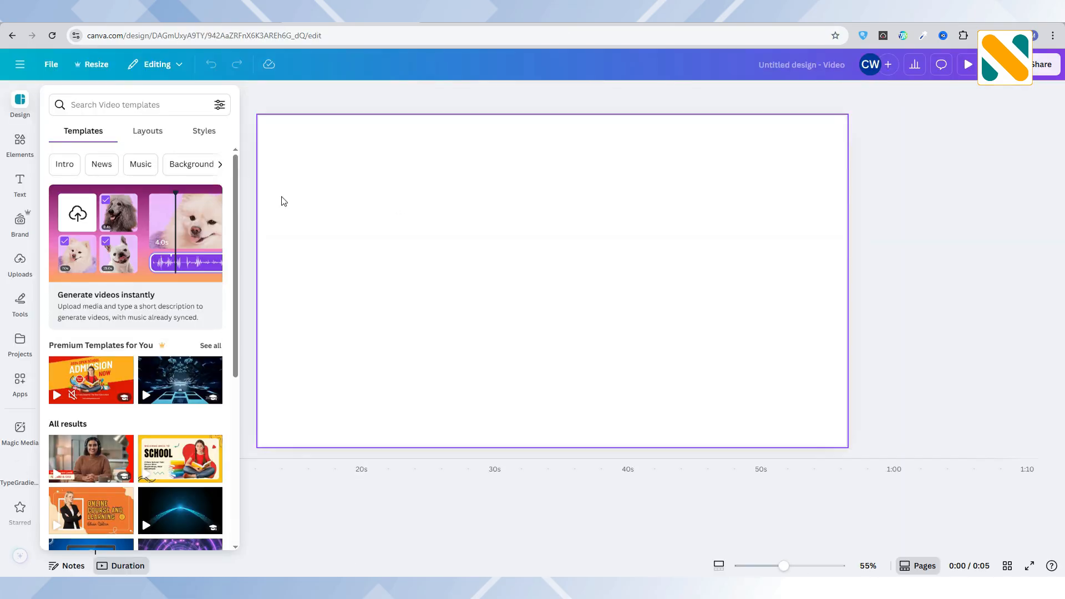
left_click(20, 143)
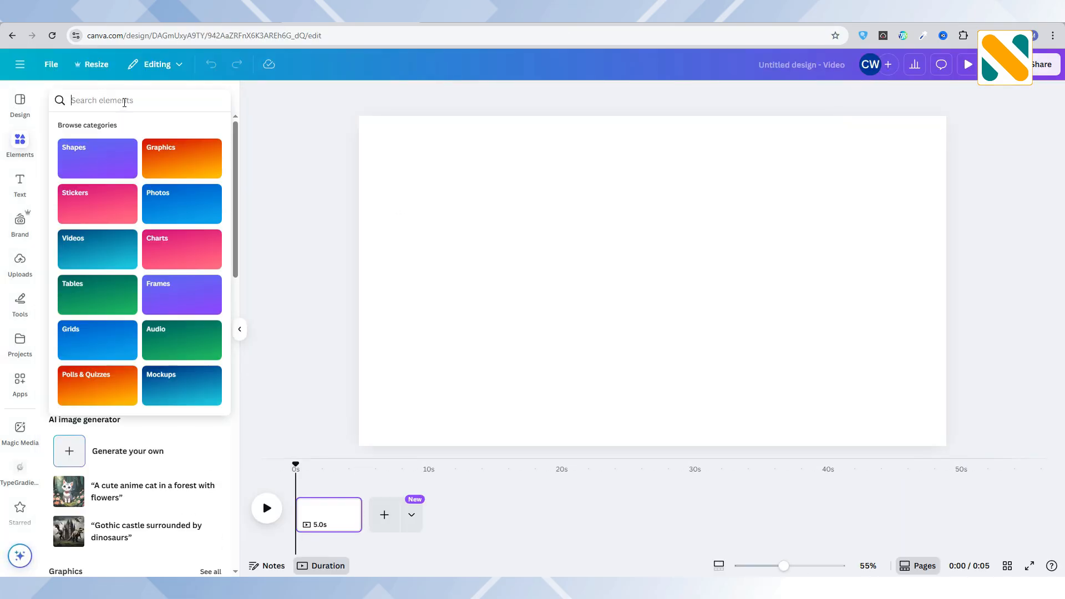
type("night")
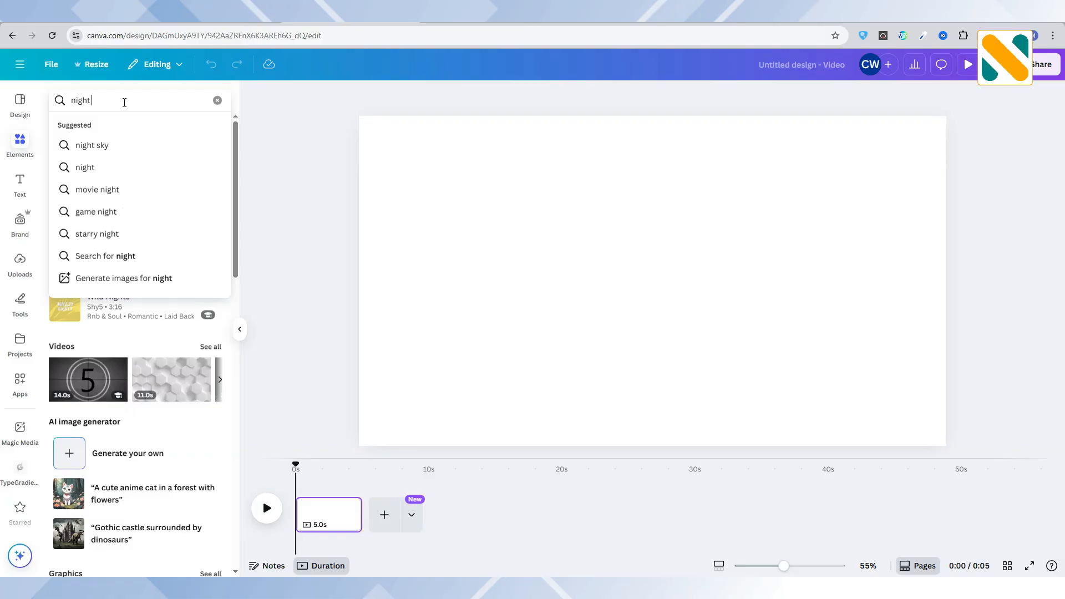
type(" des")
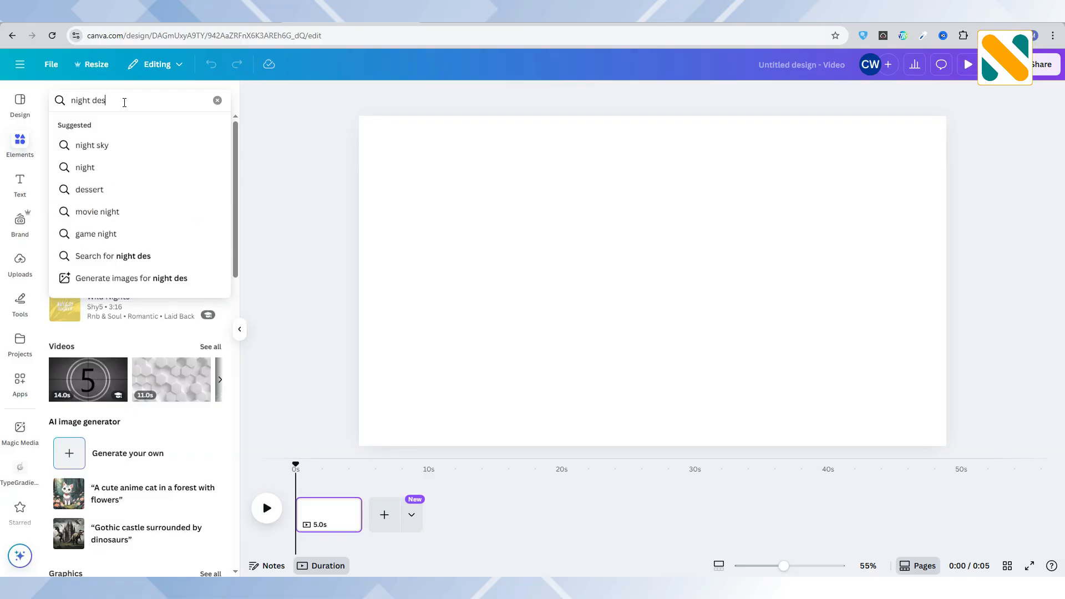
type("sert")
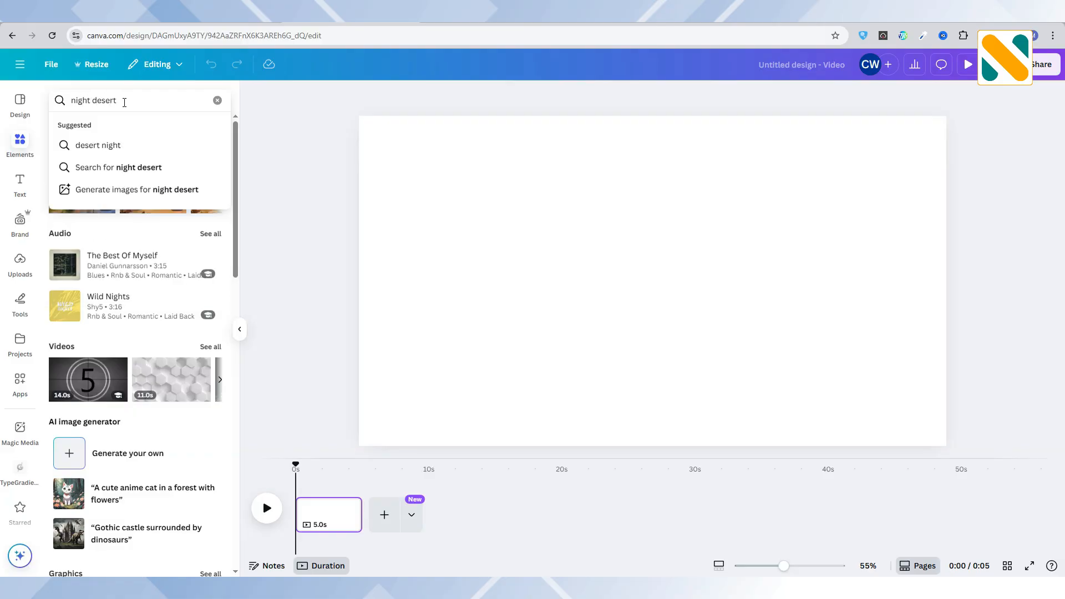
key("Return")
left_click(167, 127)
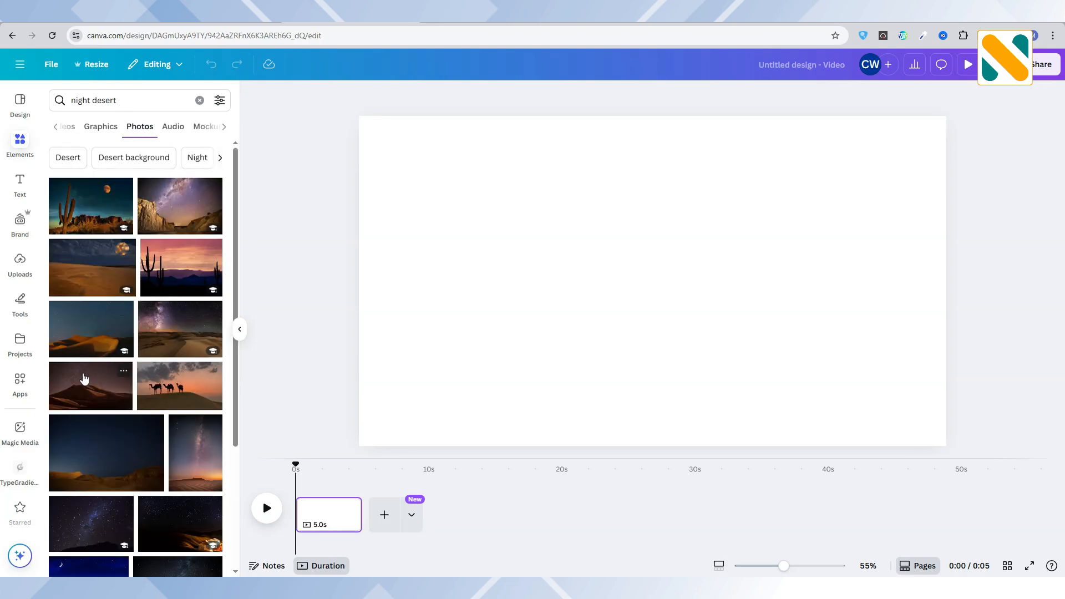
Add the photo of dark dunes under a starry sky and enlarge it from the page's upper-left corner to cover the page.
left_click(84, 379)
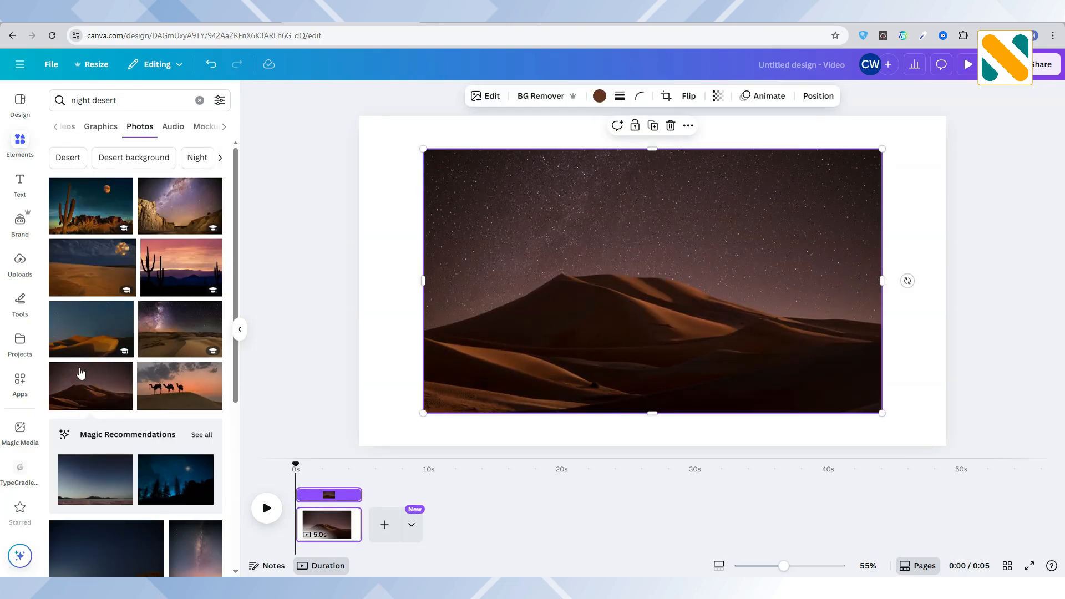
left_click_drag(618, 334, 549, 294)
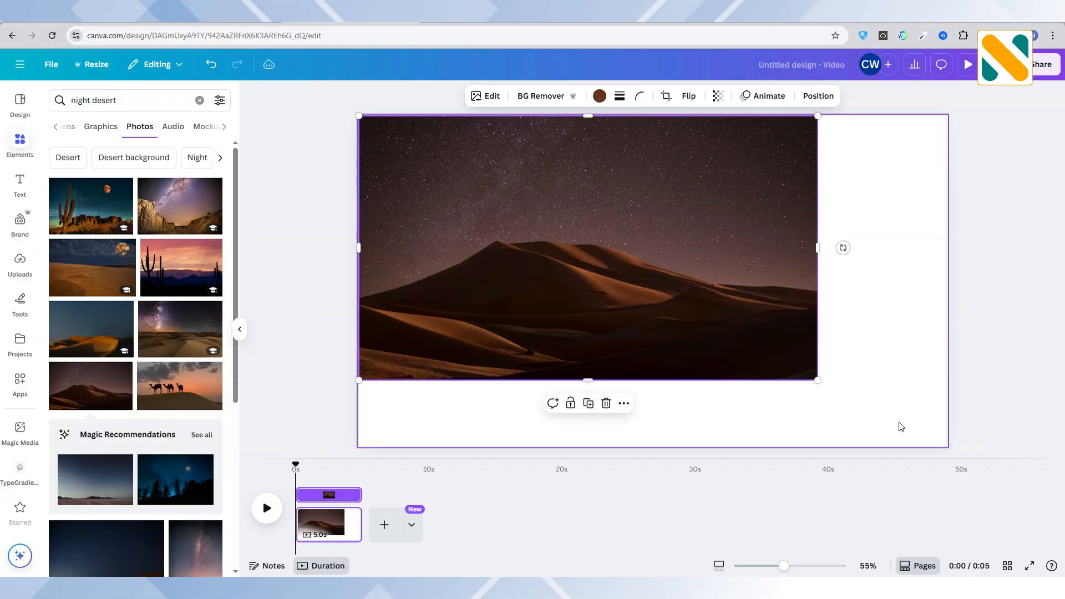
left_click_drag(817, 380, 1014, 506)
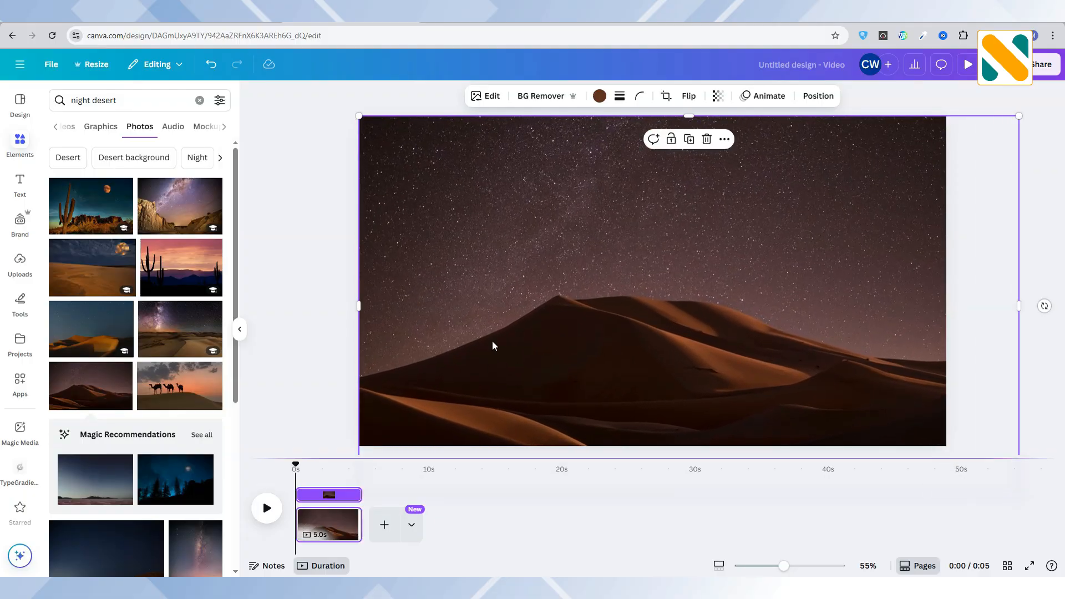
Search the graphics for "travel logo" and add the logo with a palm tree, orange sun and plane.
left_click_drag(117, 100, 2, 99)
type("tr")
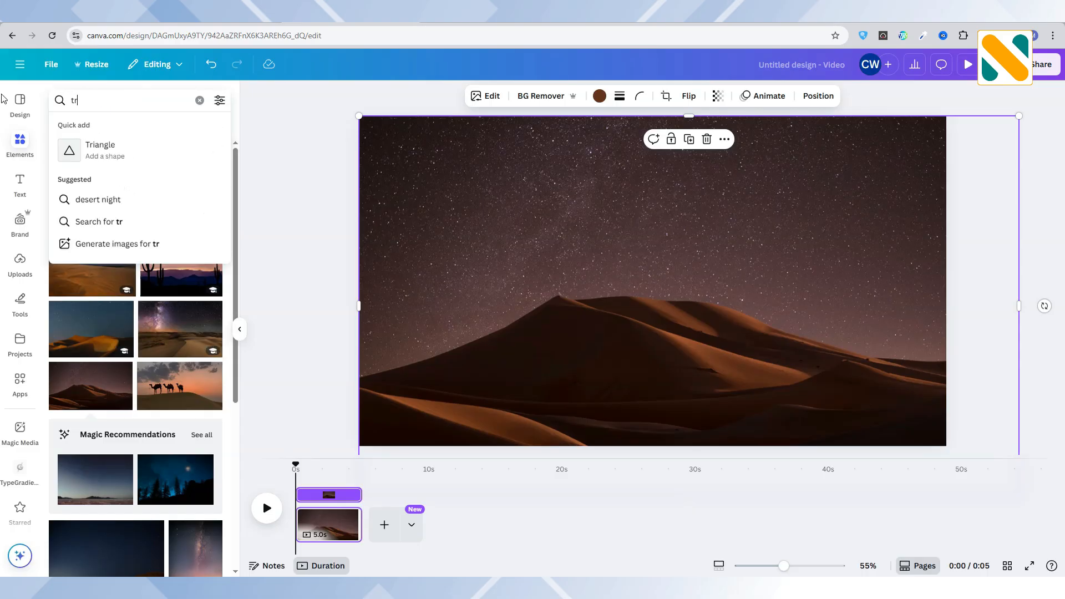
type("avel logo")
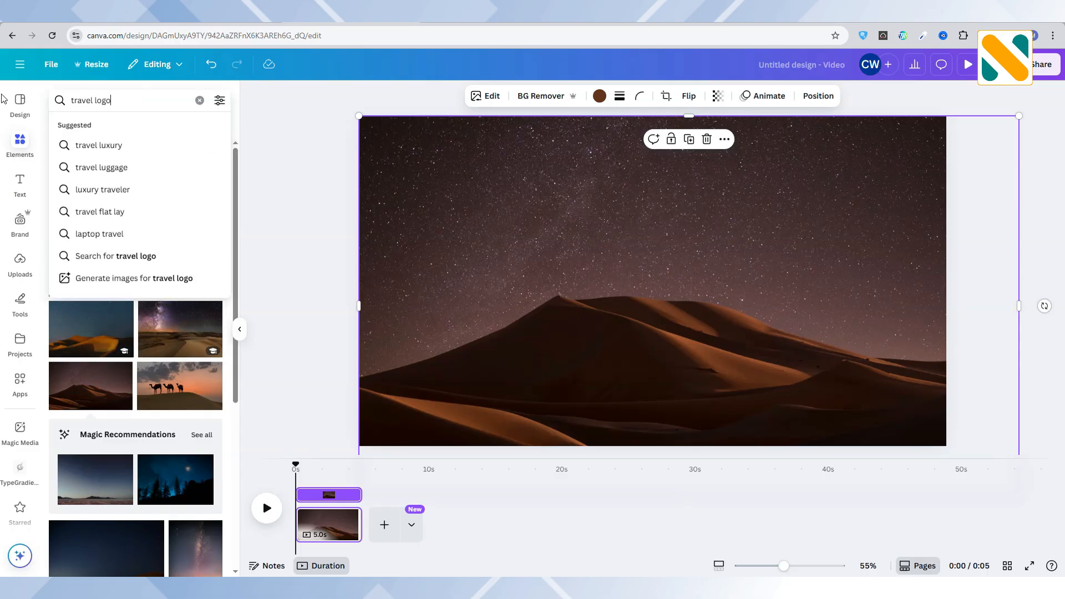
key("Return")
left_click(109, 128)
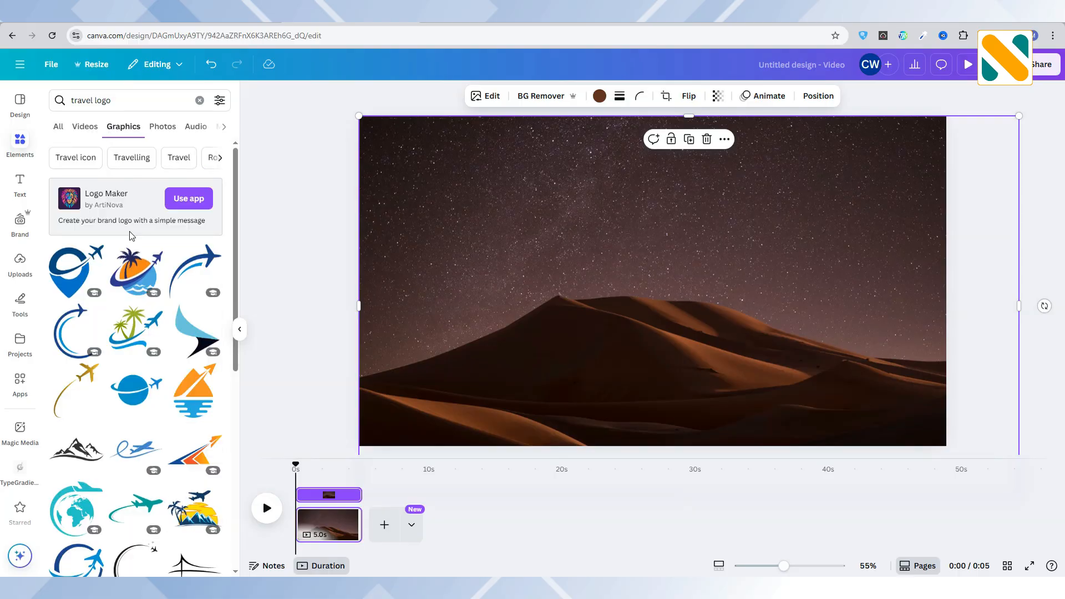
left_click(135, 270)
Recolour the logo's two darkest blue shades white and shrink the logo into the page's upper-left corner.
left_click(516, 97)
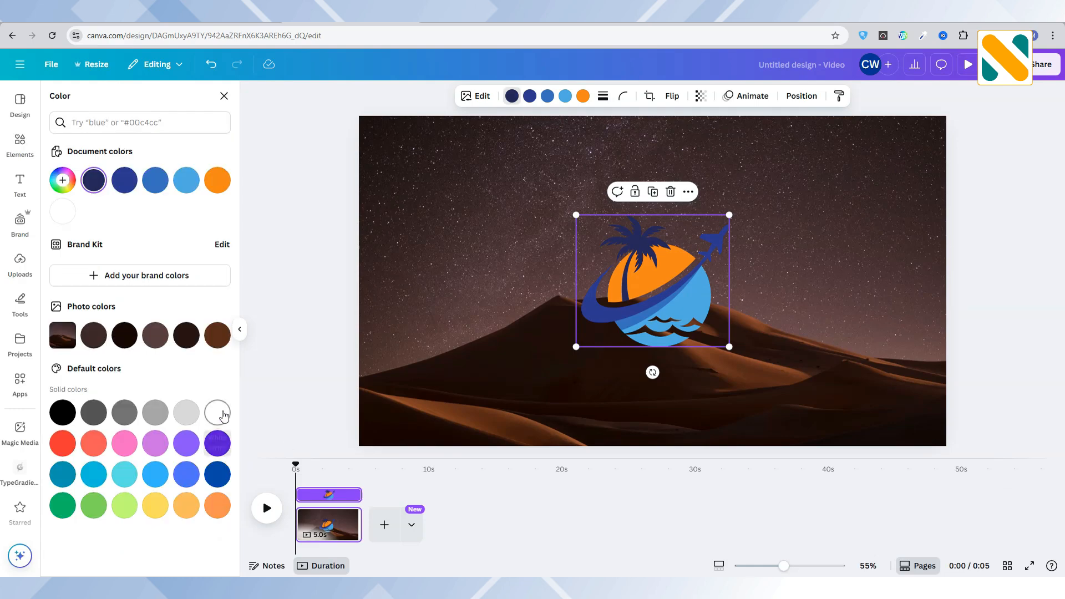
left_click(220, 413)
left_click(529, 101)
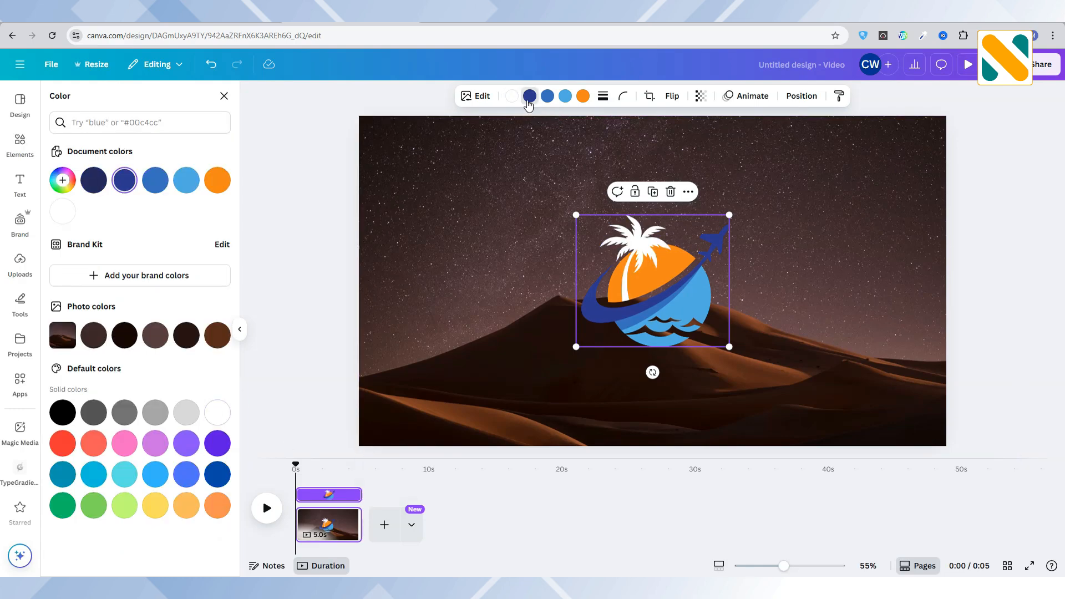
left_click(225, 413)
left_click_drag(729, 214, 402, 153)
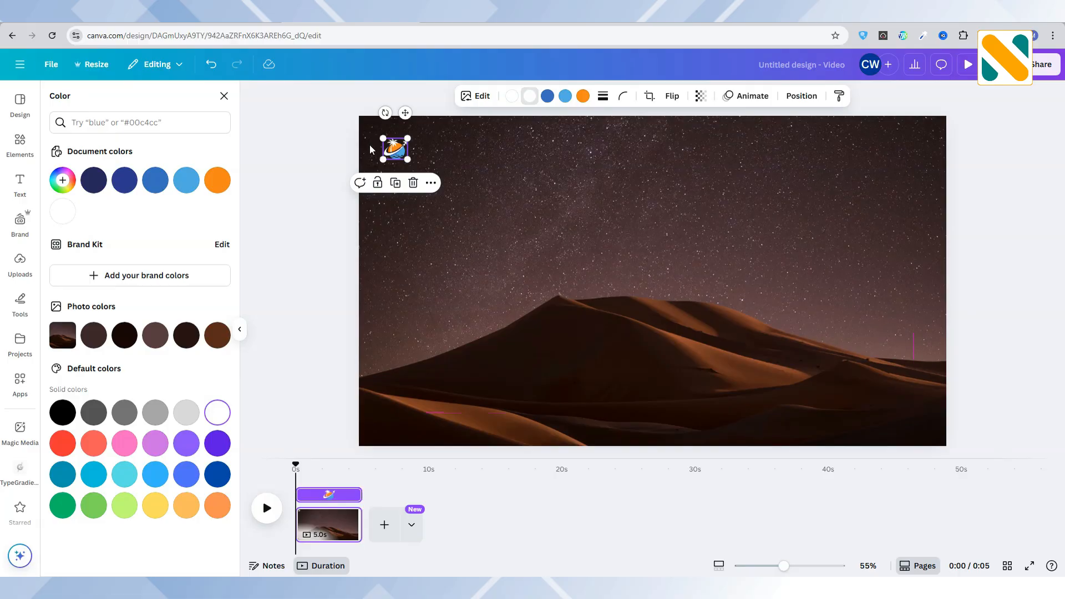
left_click(331, 142)
Add a glowing white full moon from a graphics search for "moon", scaled down and centred near the top of the page.
left_click(95, 103)
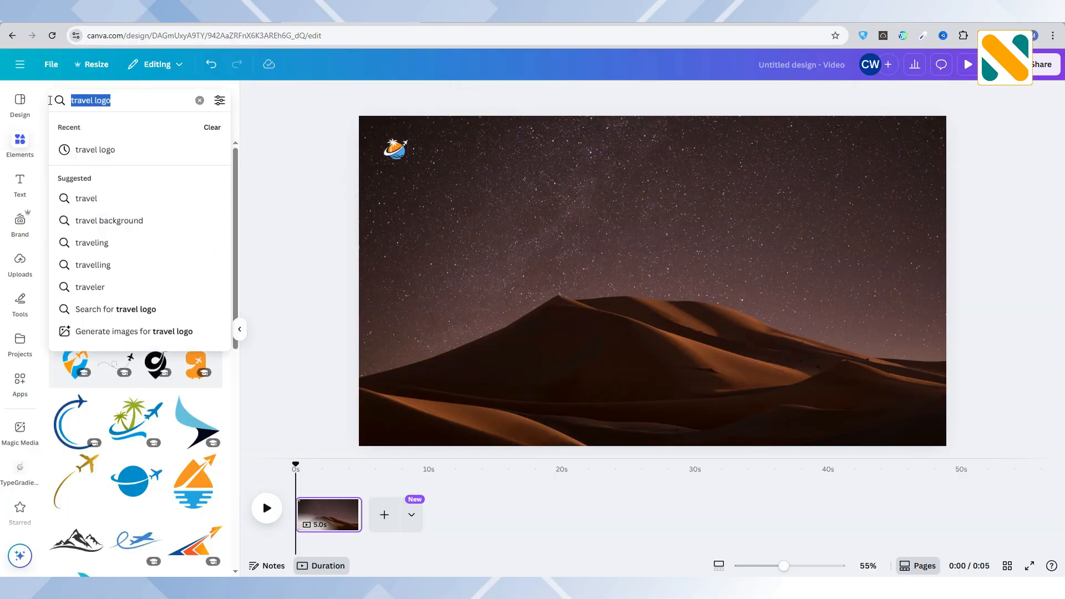
type("moon")
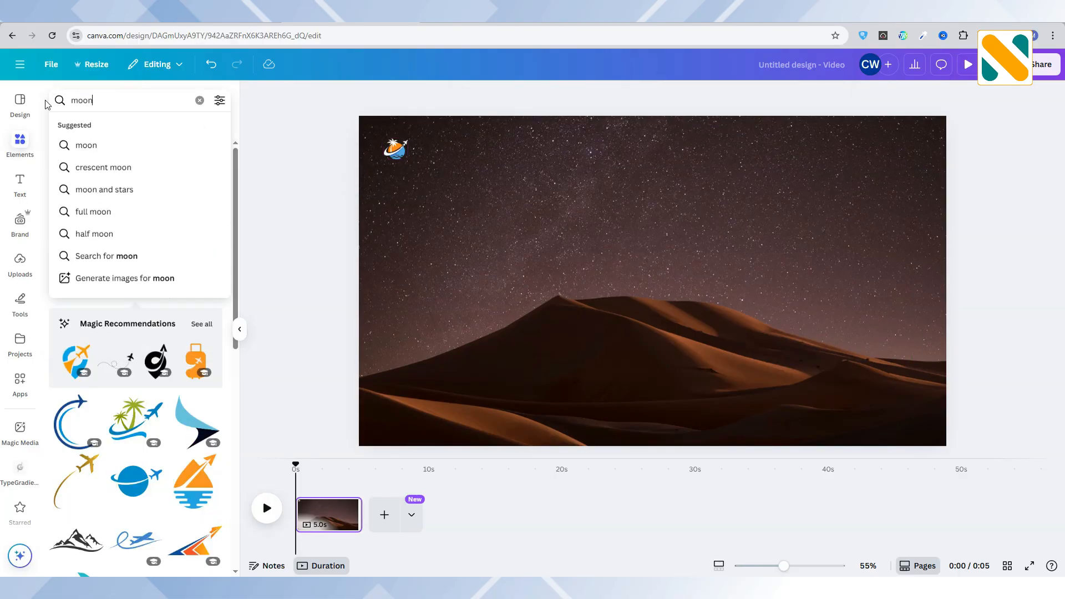
key("Return")
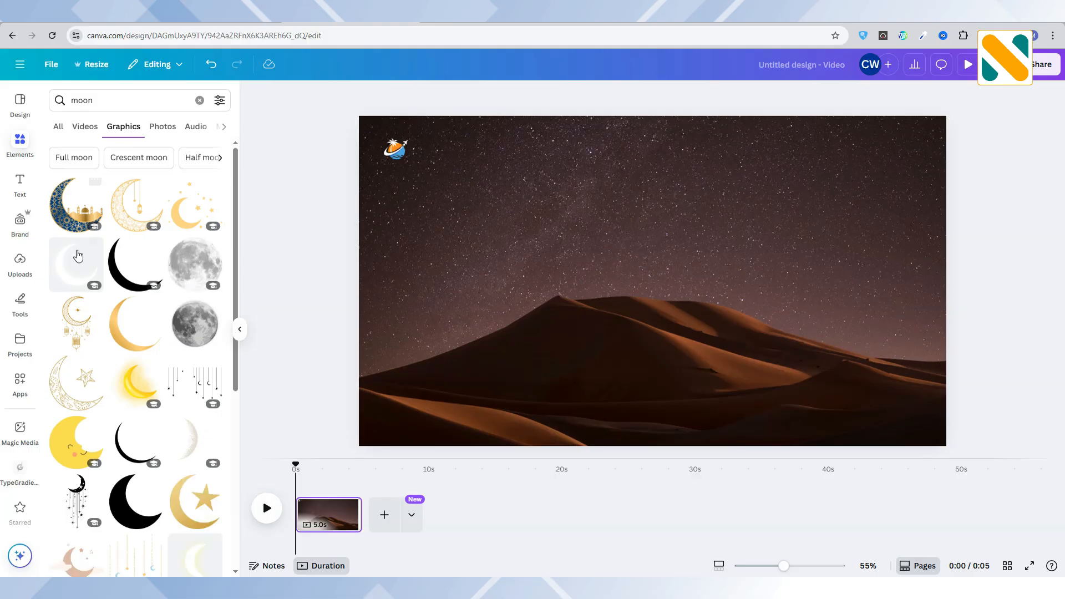
scroll(77, 261, "down", 5)
scroll(77, 268, "down", 1)
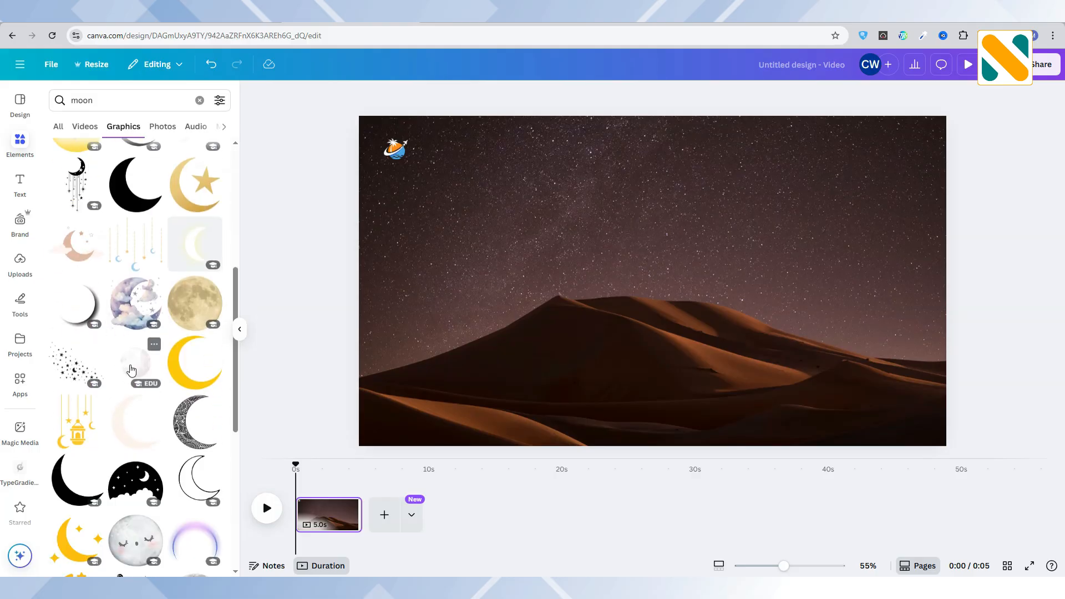
left_click(131, 370)
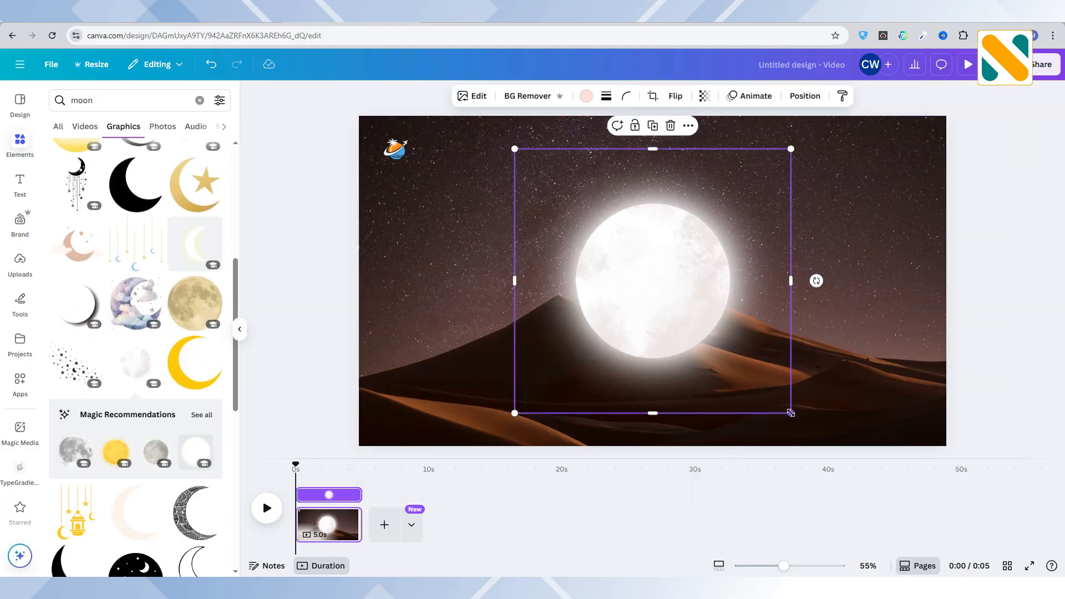
left_click_drag(791, 413, 599, 229)
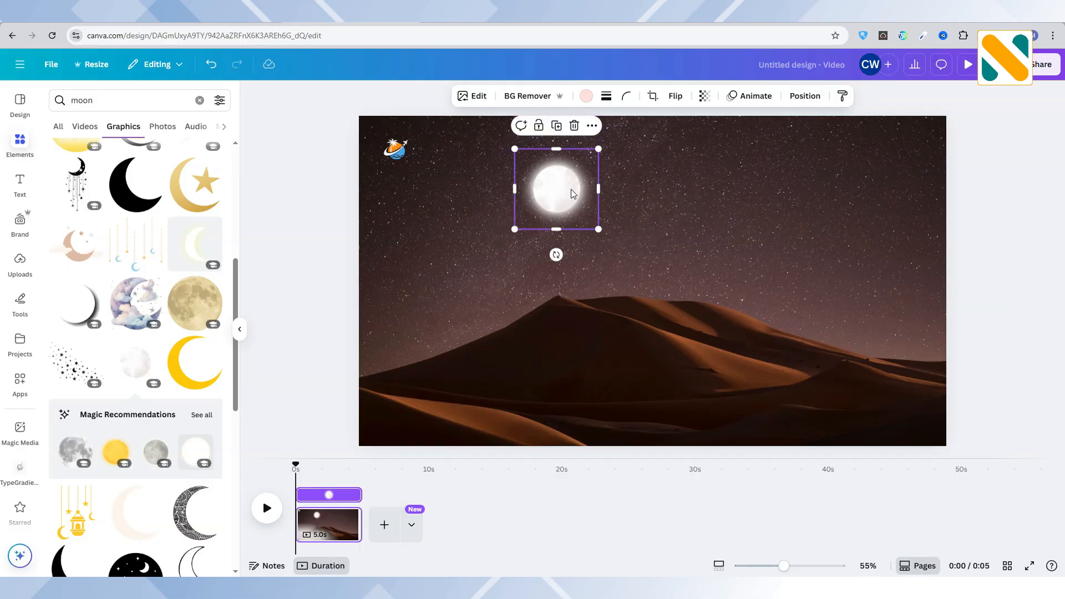
left_click_drag(573, 193, 655, 172)
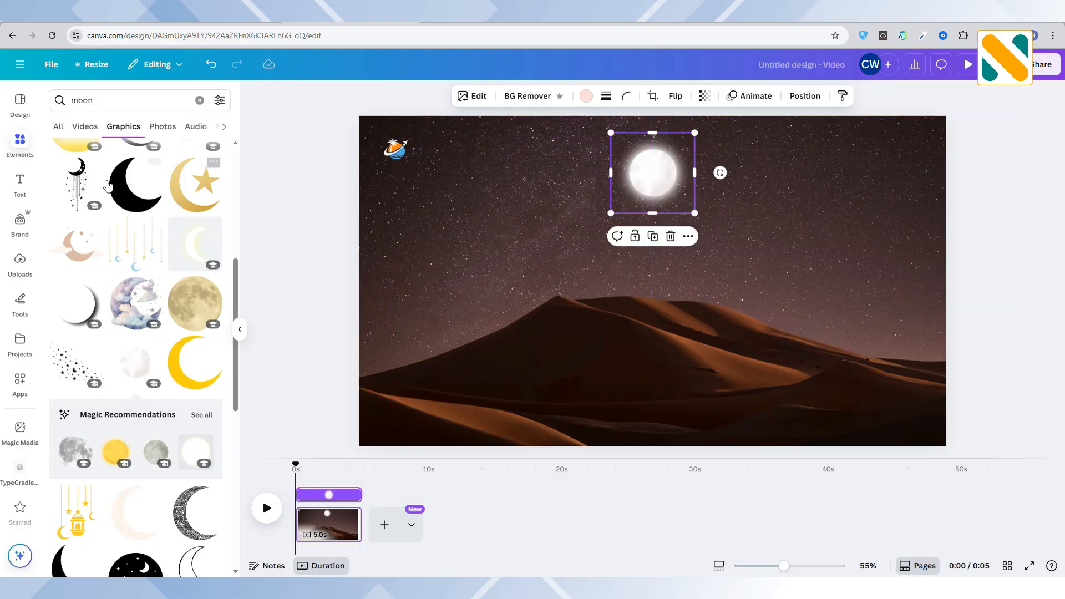
Add a text box reading "Discover" and place it just to the right of the logo.
left_click(20, 183)
left_click(176, 133)
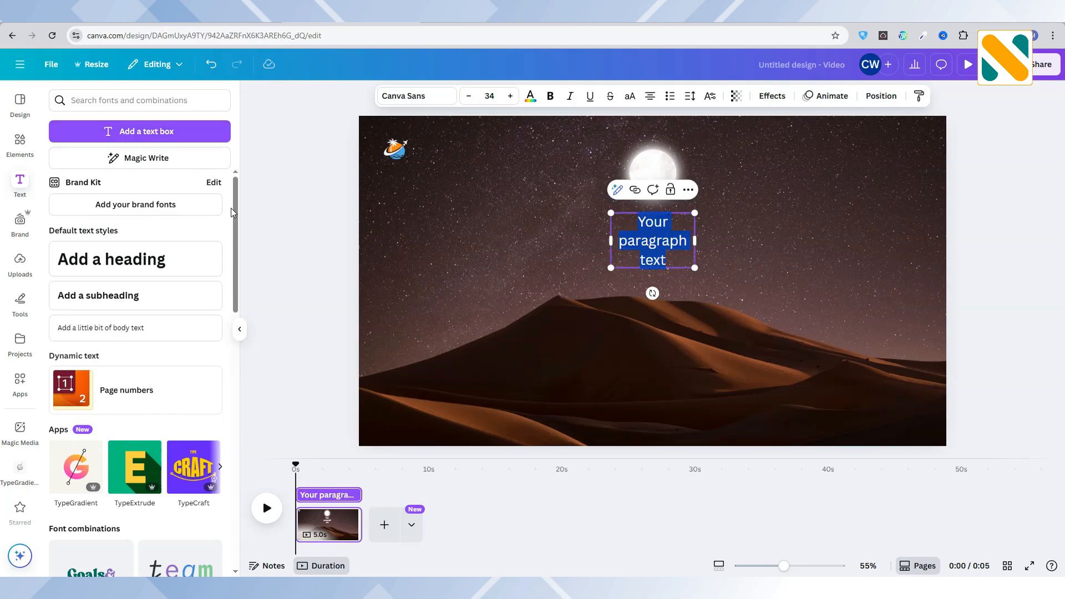
type("Discover")
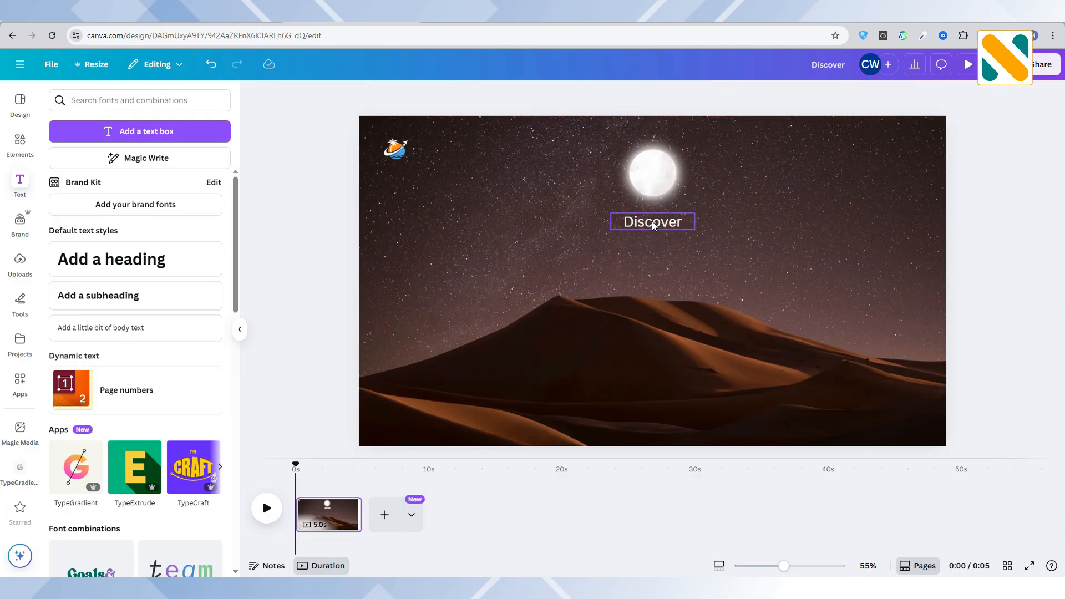
left_click_drag(649, 218, 459, 157)
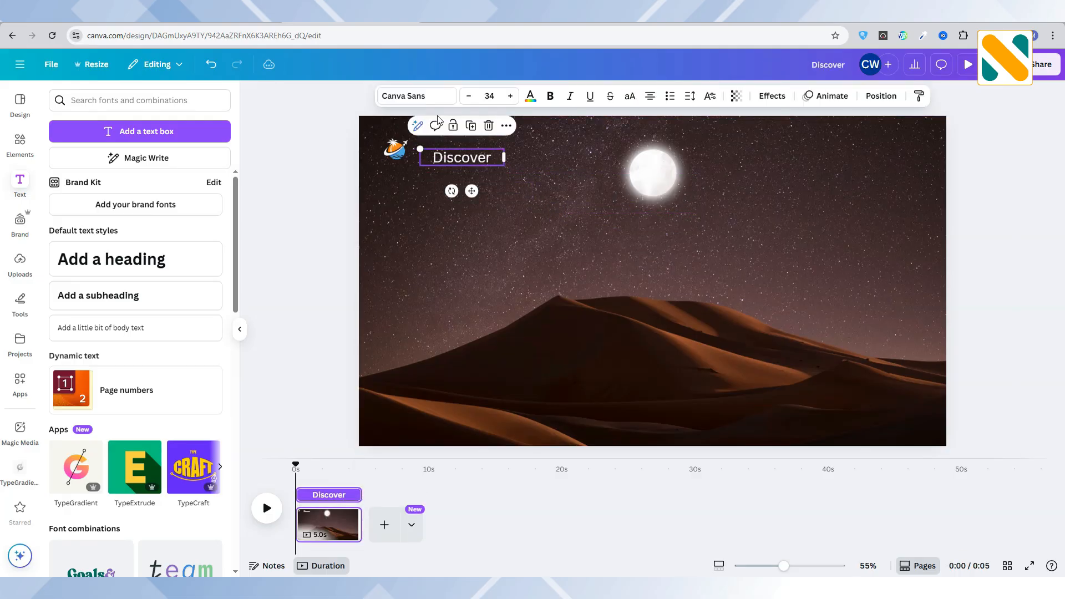
Set the "Discover" text's font to Montserrat Regular and narrow its text box to fit the word.
left_click(416, 96)
left_click(110, 150)
type("mo")
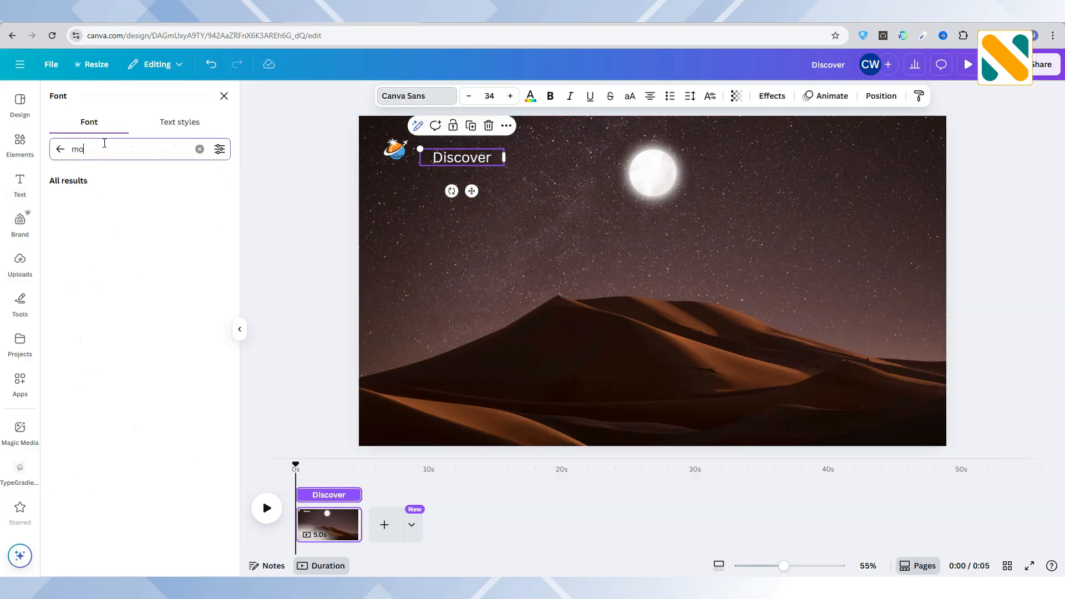
type("ntserrat")
left_click(56, 202)
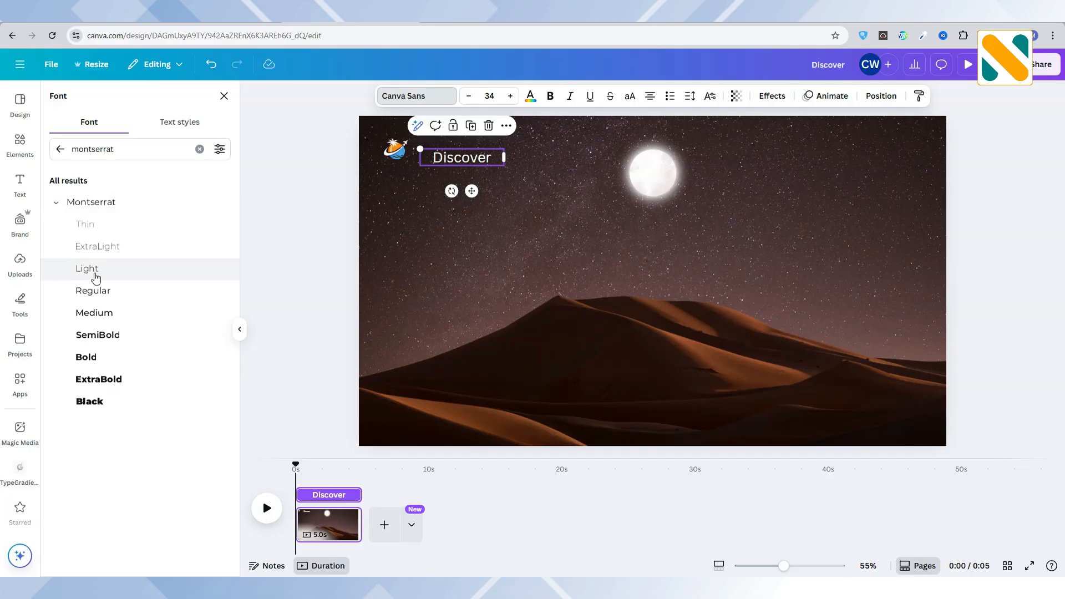
left_click(104, 294)
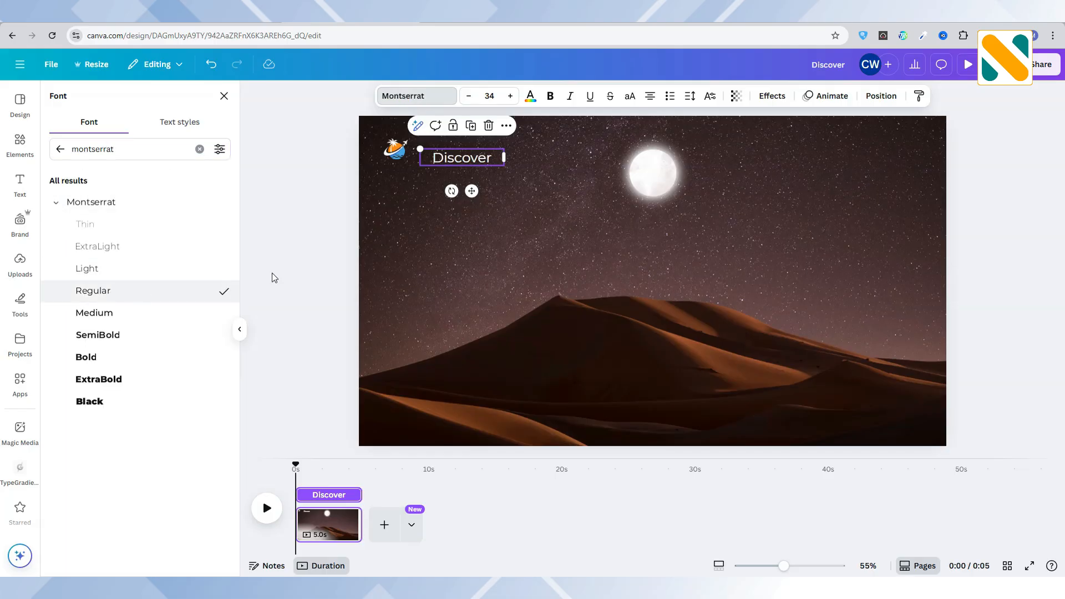
left_click_drag(503, 159, 486, 161)
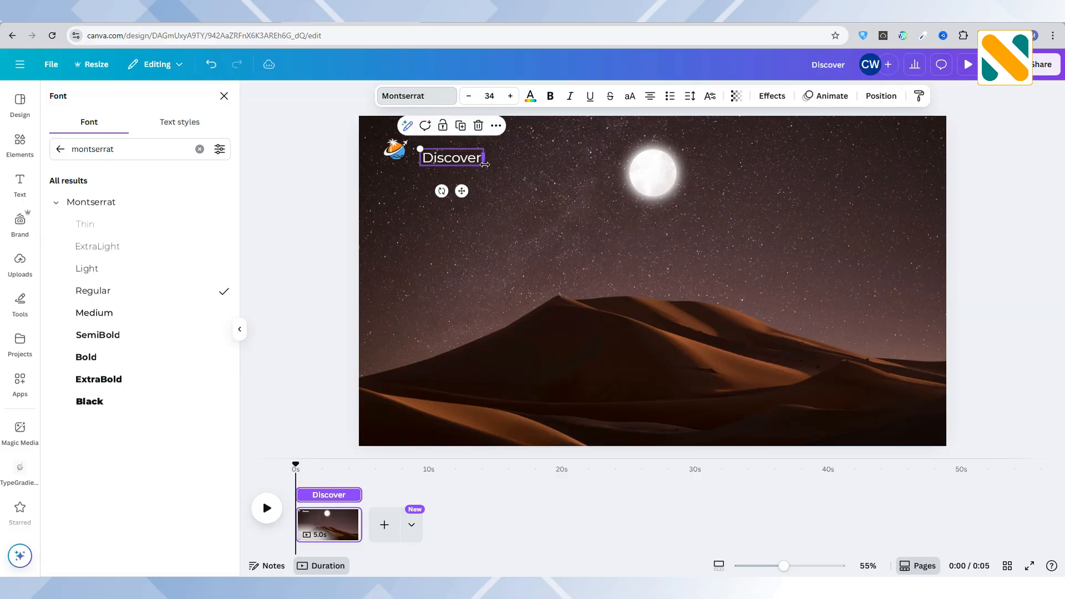
Duplicate the "Discover" text directly below the original and change the copy to "EGYPT".
left_click(459, 133)
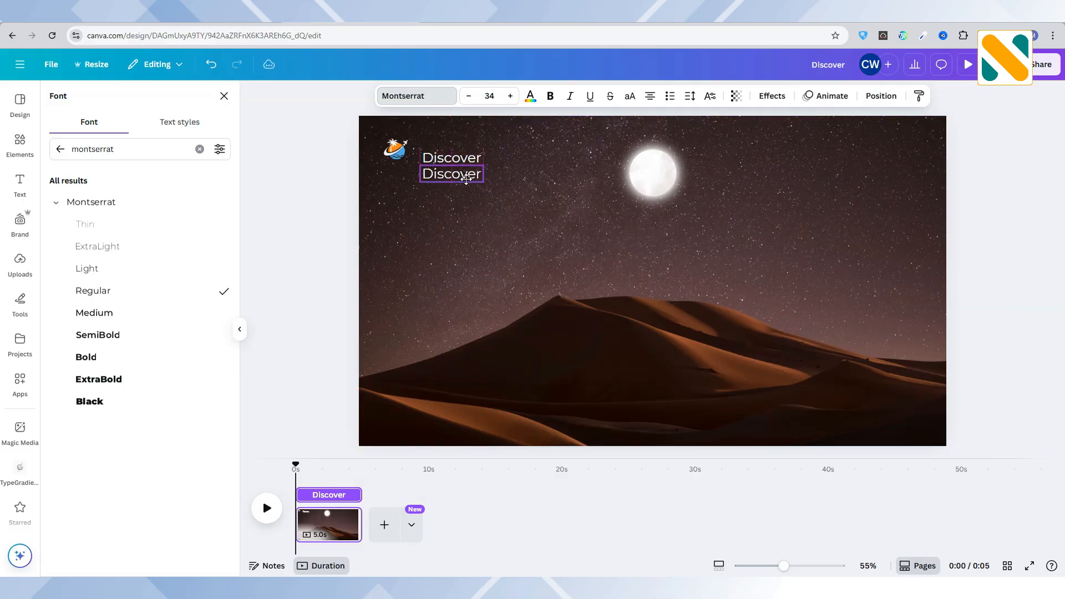
double_click(466, 178)
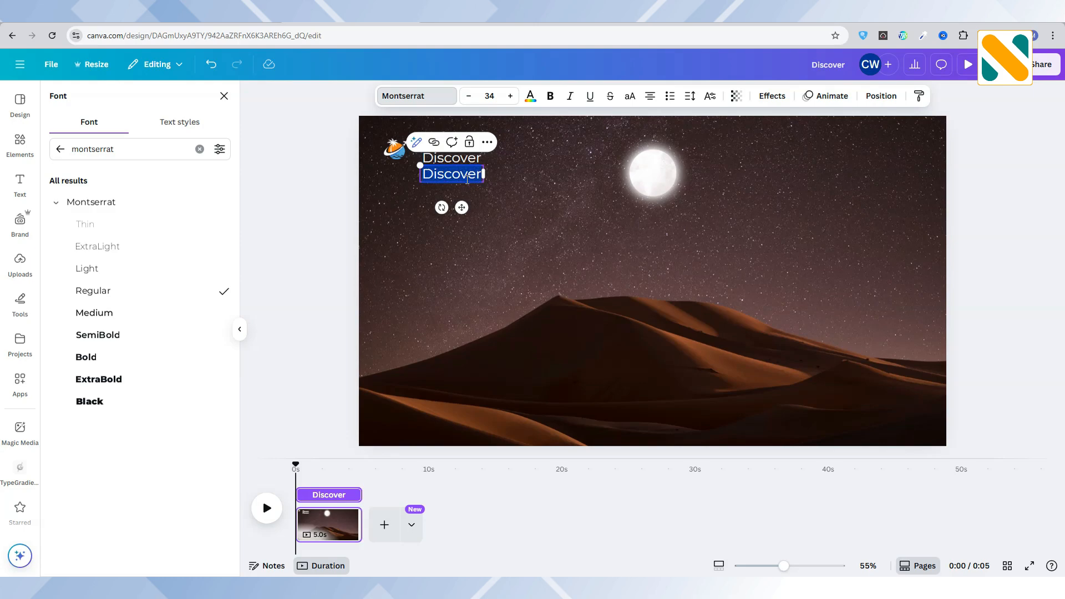
type("EGYPT")
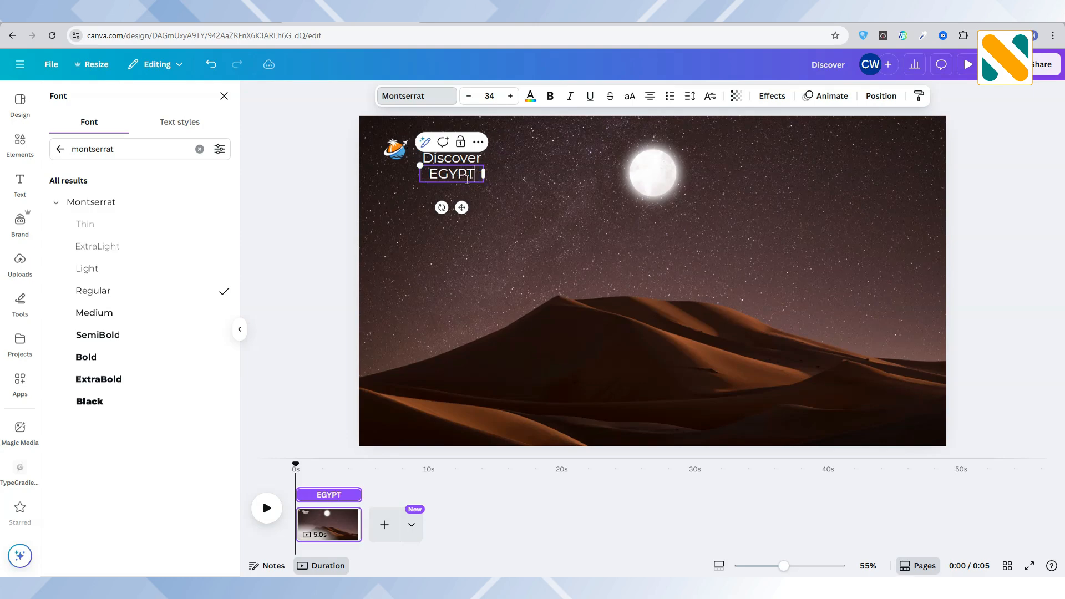
left_click(439, 203)
Make the "EGYPT" text bold.
left_click(449, 188)
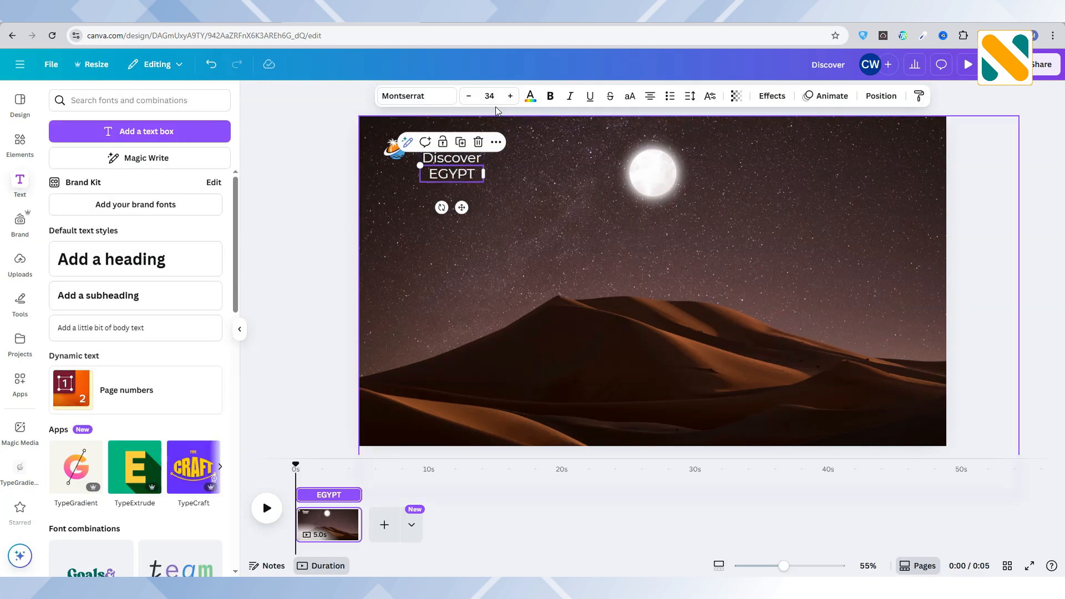
left_click(404, 96)
left_click(404, 95)
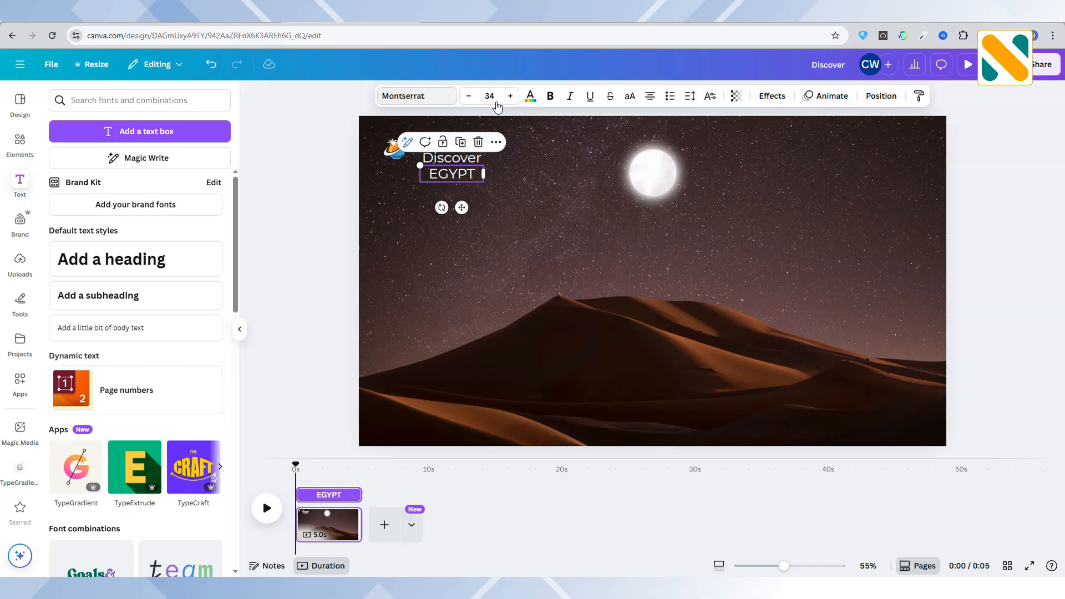
left_click(549, 95)
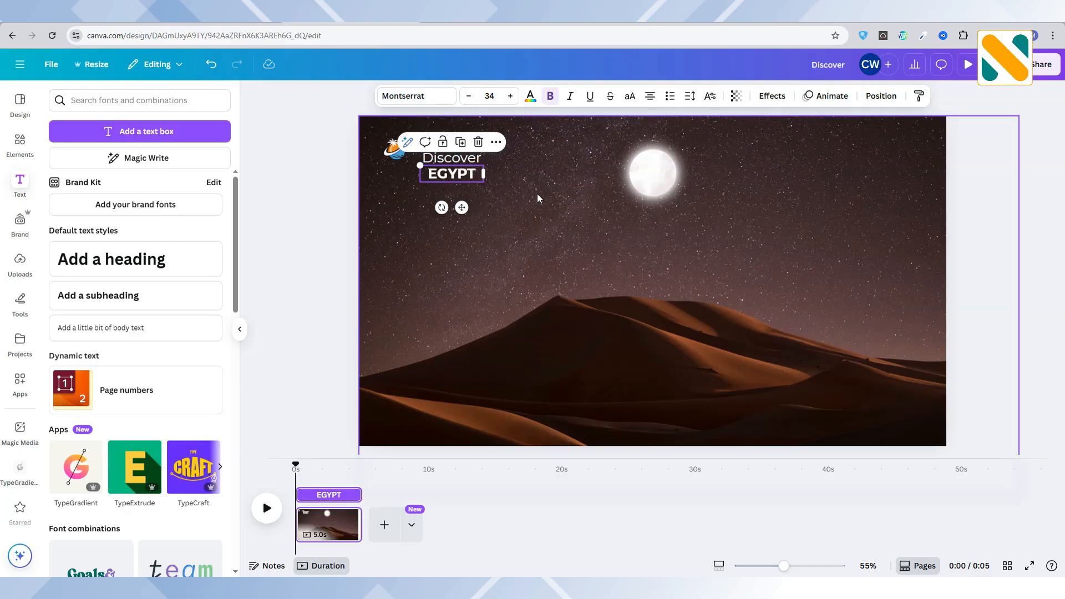
Enlarge the bold "EGYPT" text to about size 39.2 and align it beneath "Discover" at matching width.
left_click_drag(486, 174, 485, 186)
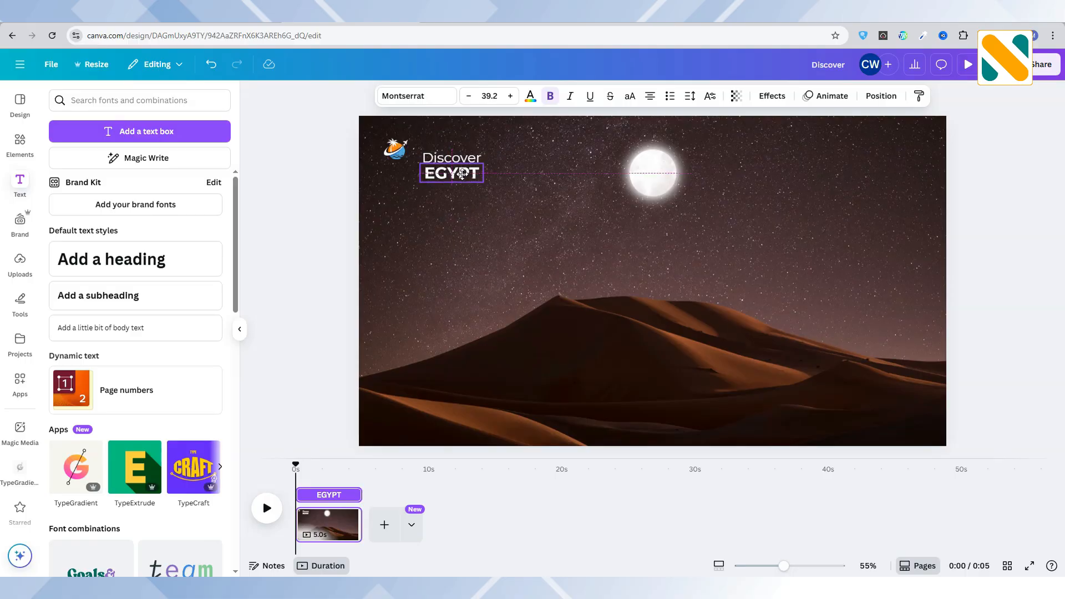
left_click(491, 192)
left_click(464, 174)
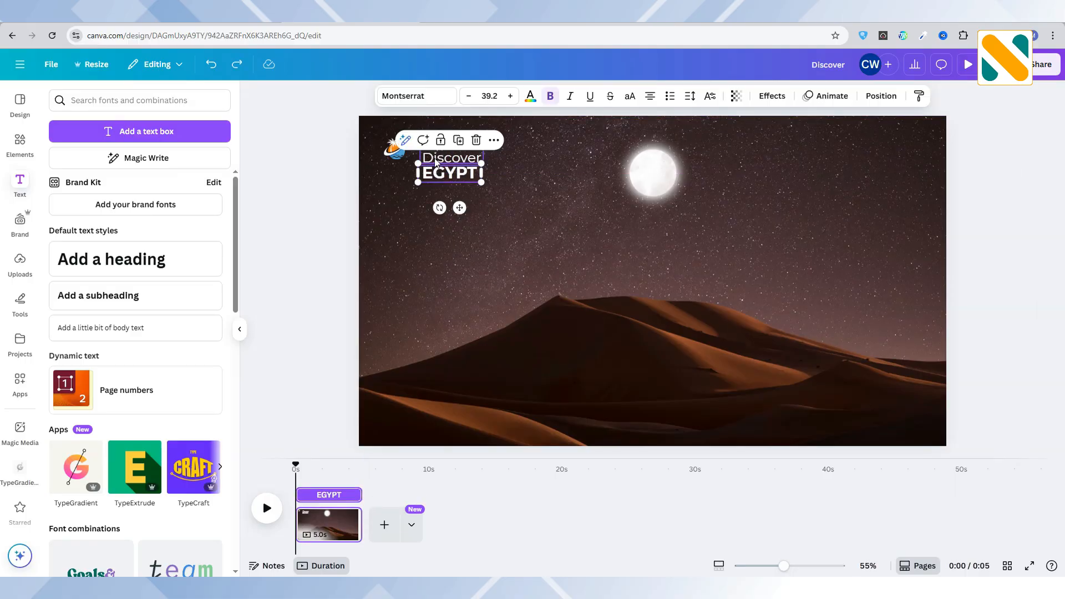
Shrink "Discover" and "EGYPT" together close beside the travel logo, and group both words with the logo.
left_click(438, 159, "shift")
left_click_drag(466, 175, 455, 160)
left_click(399, 150, "shift")
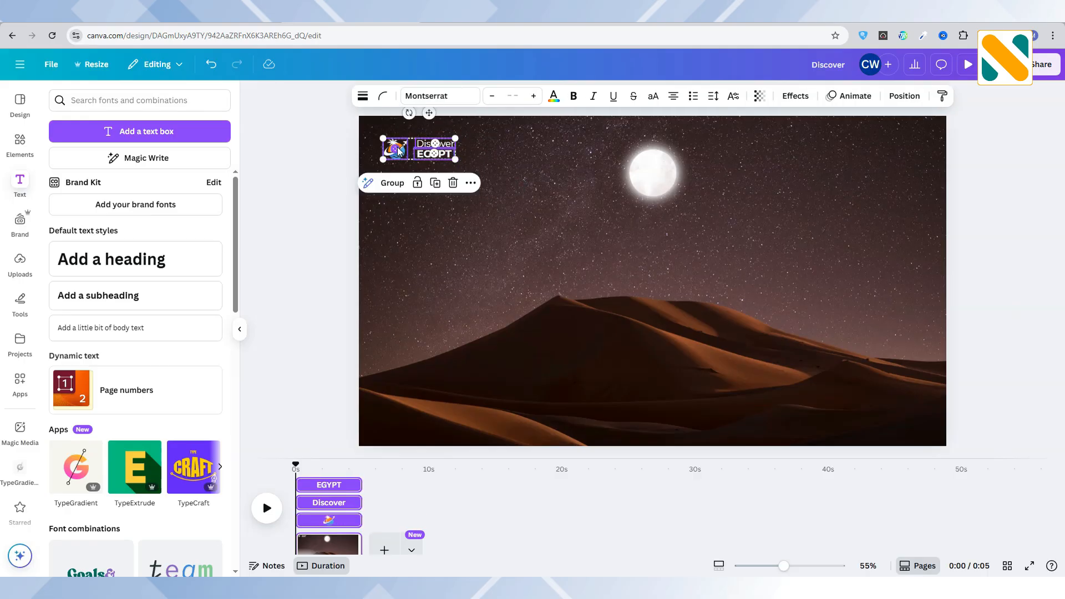
left_click(392, 183)
left_click(310, 206)
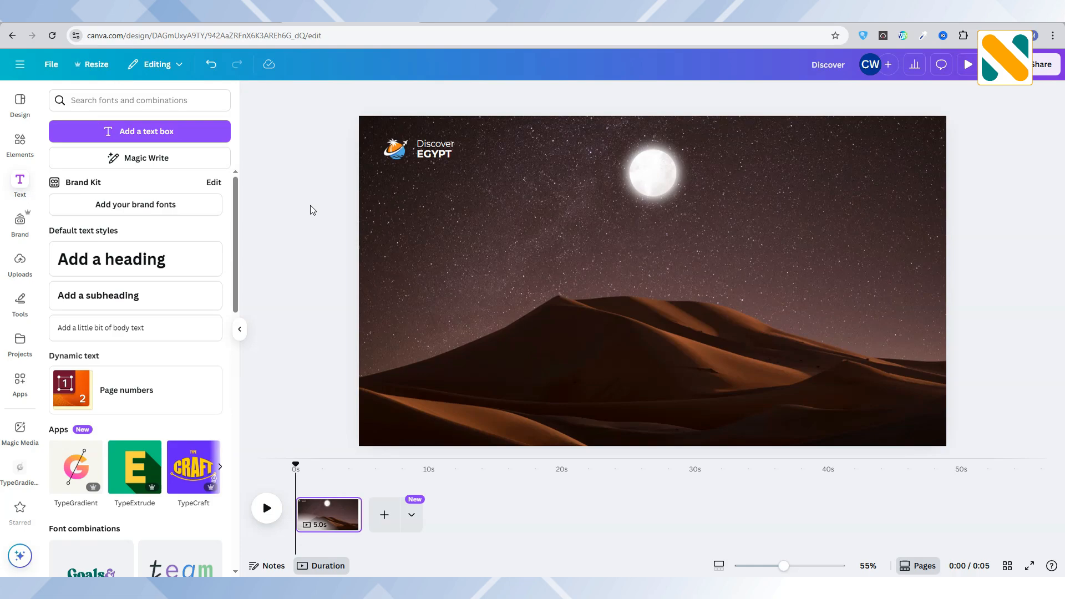
Group the logo-and-text group together with the moon.
left_click(406, 154)
left_click(653, 172)
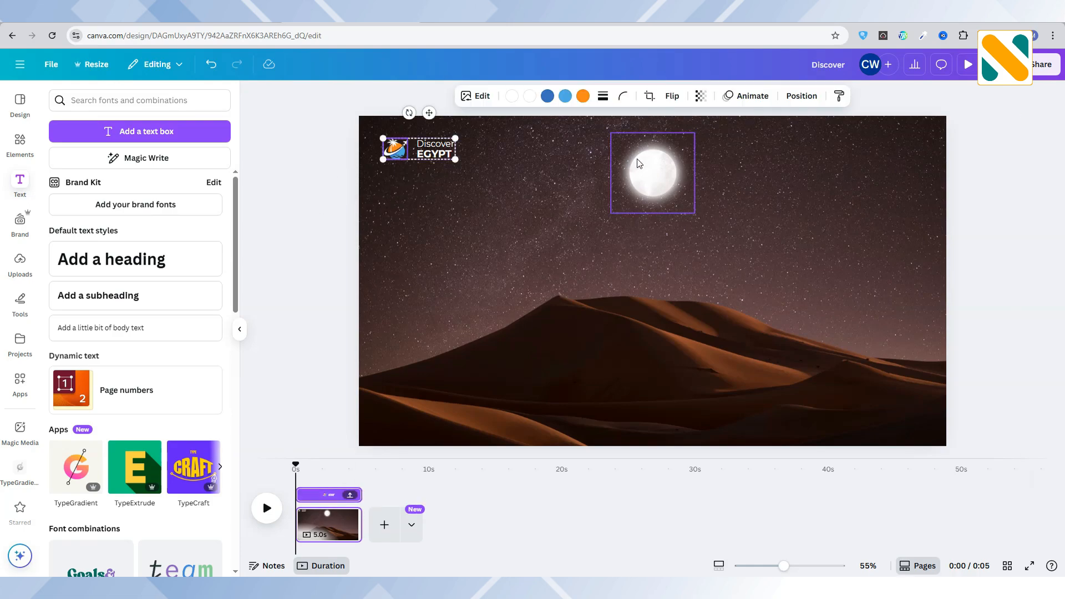
left_click(282, 207)
left_click(413, 153)
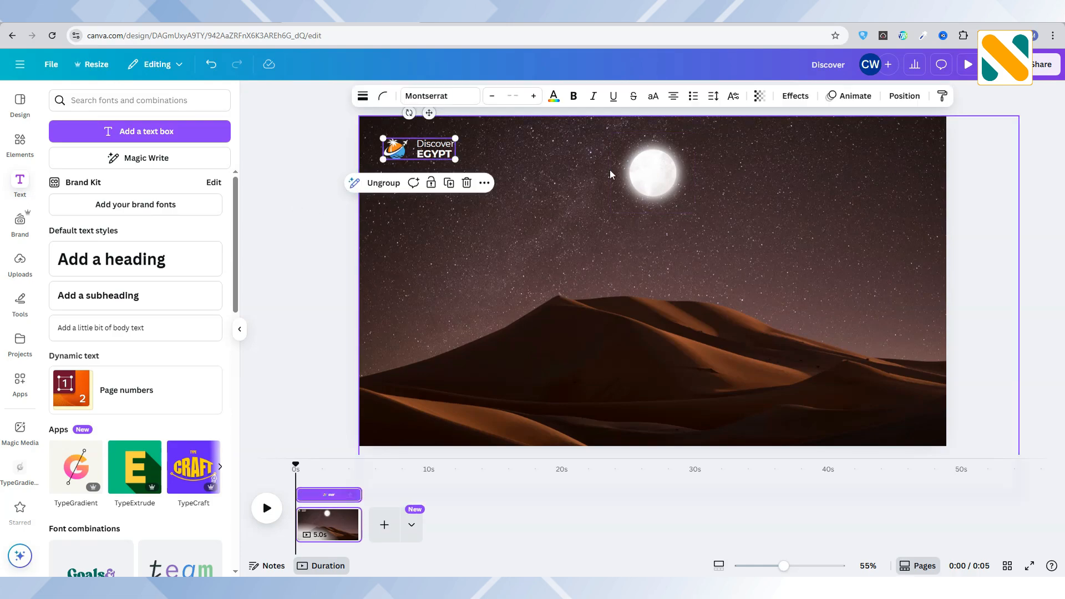
left_click(653, 172, "shift")
left_click(508, 236)
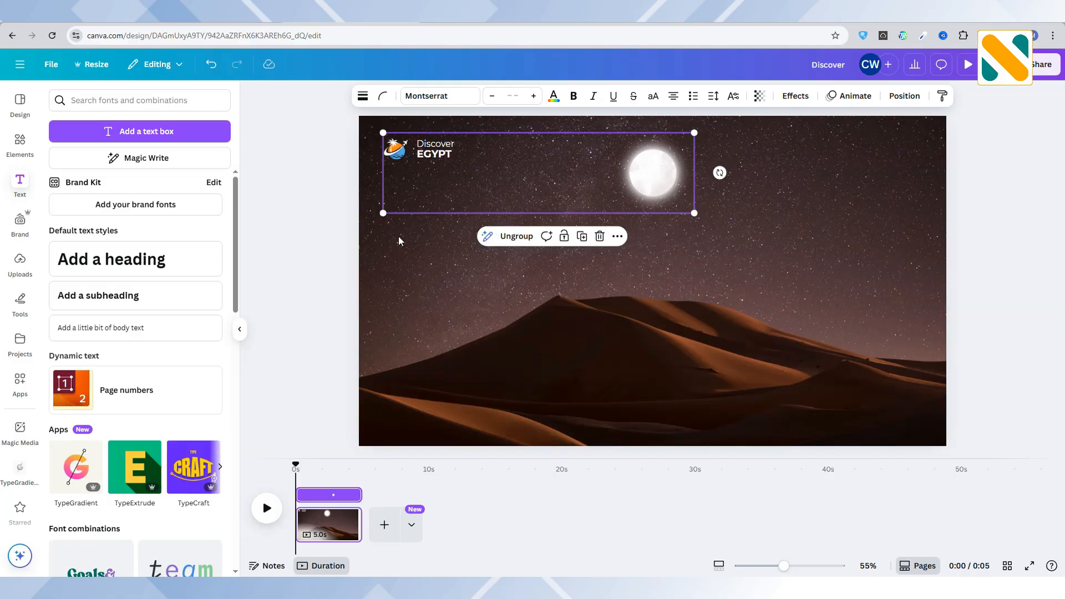
left_click(289, 208)
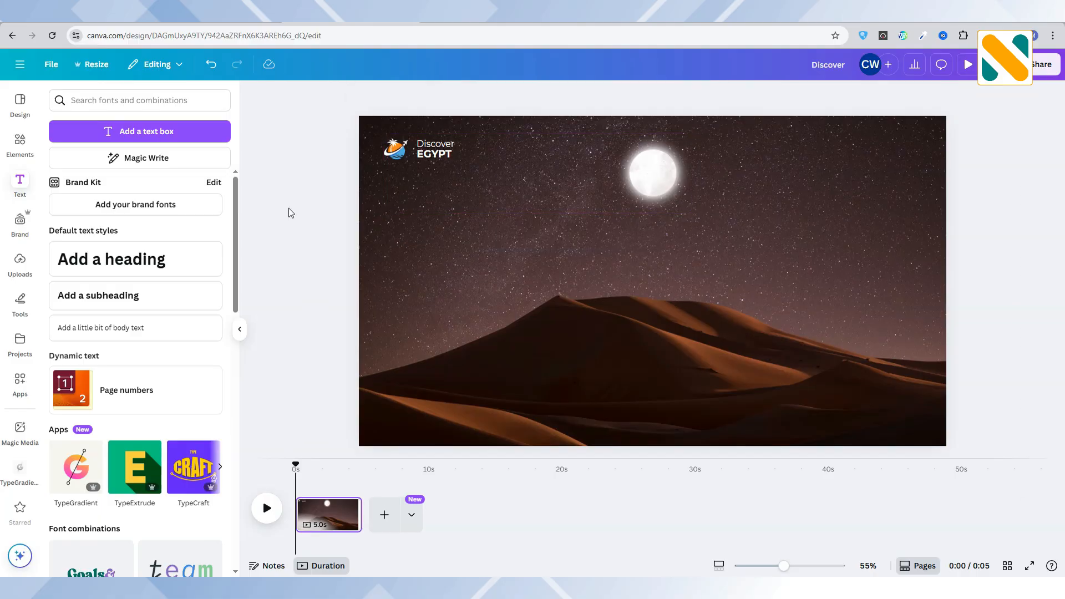
Add a text box reading "Journey to" and place it just below the moon.
left_click(166, 135)
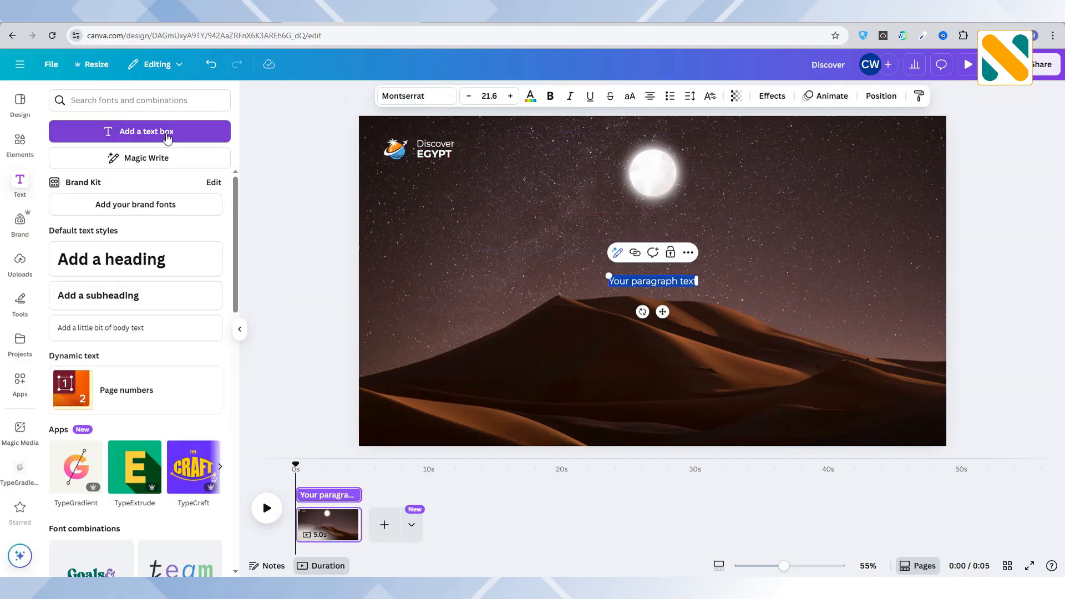
type("Journey")
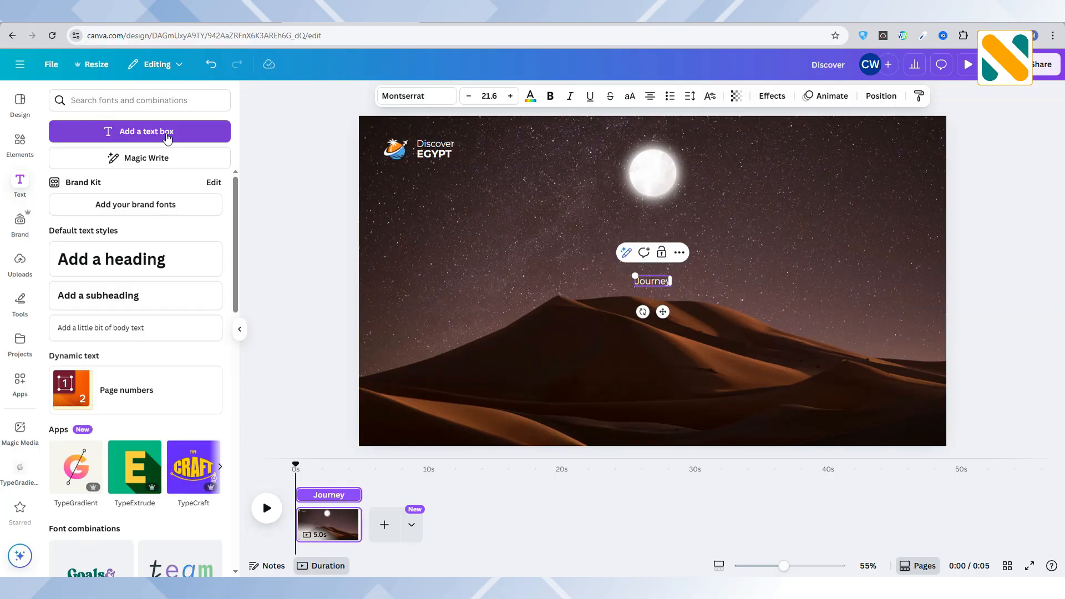
type(" to")
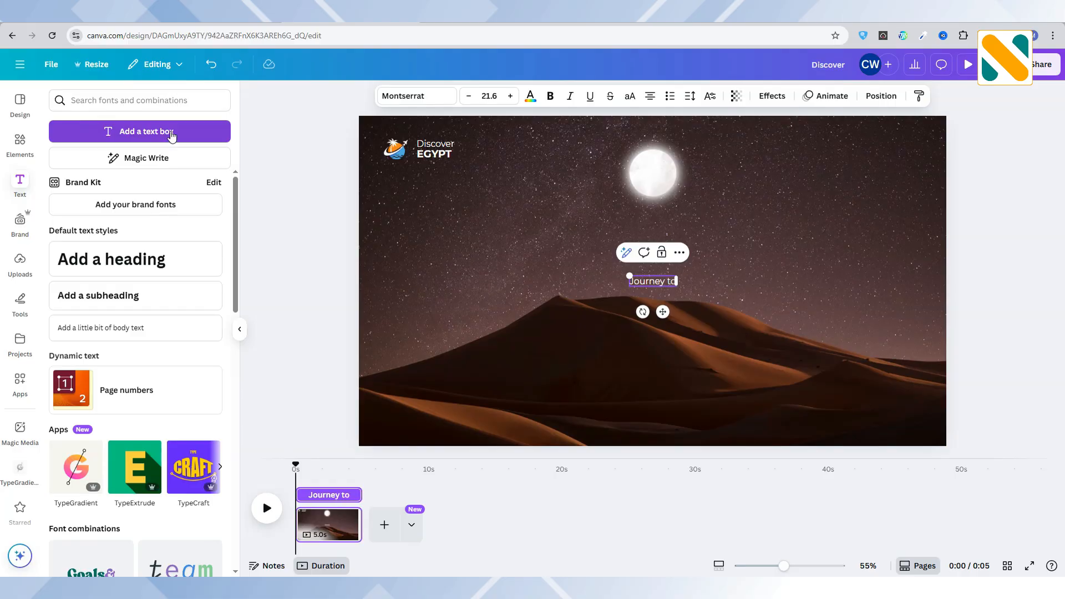
left_click(310, 248)
left_click_drag(632, 283, 589, 227)
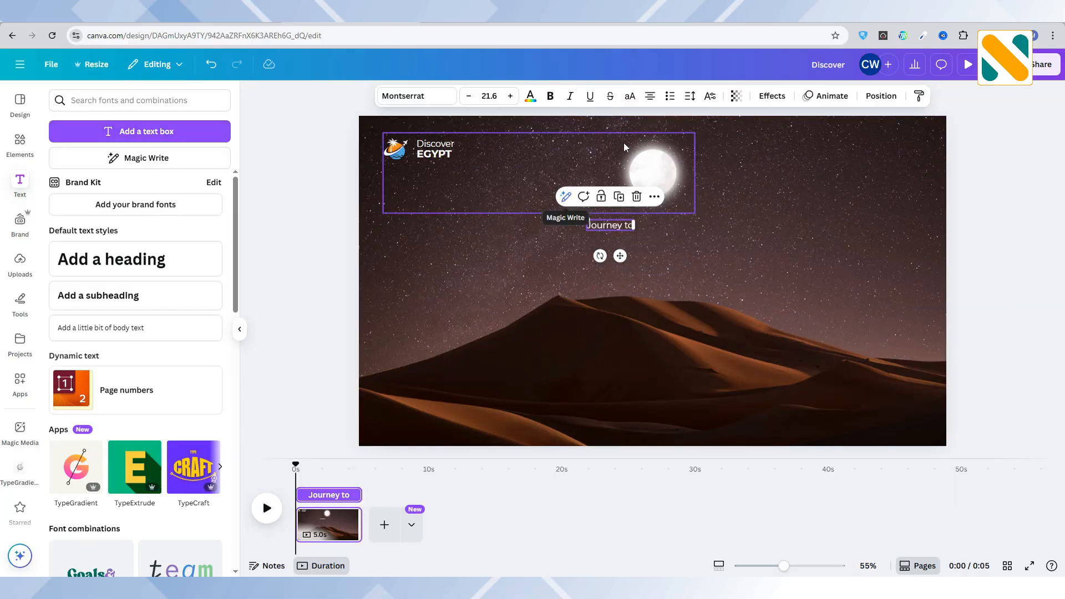
Make the "Journey to" text uppercase and set its letter spacing to 800.
left_click(629, 96)
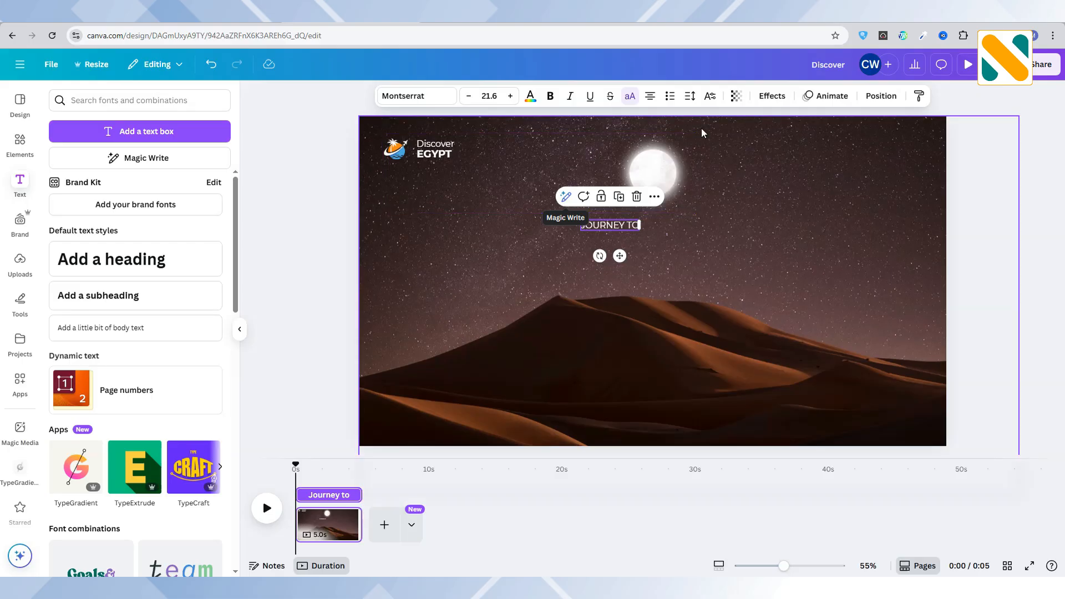
left_click_drag(641, 225, 701, 224)
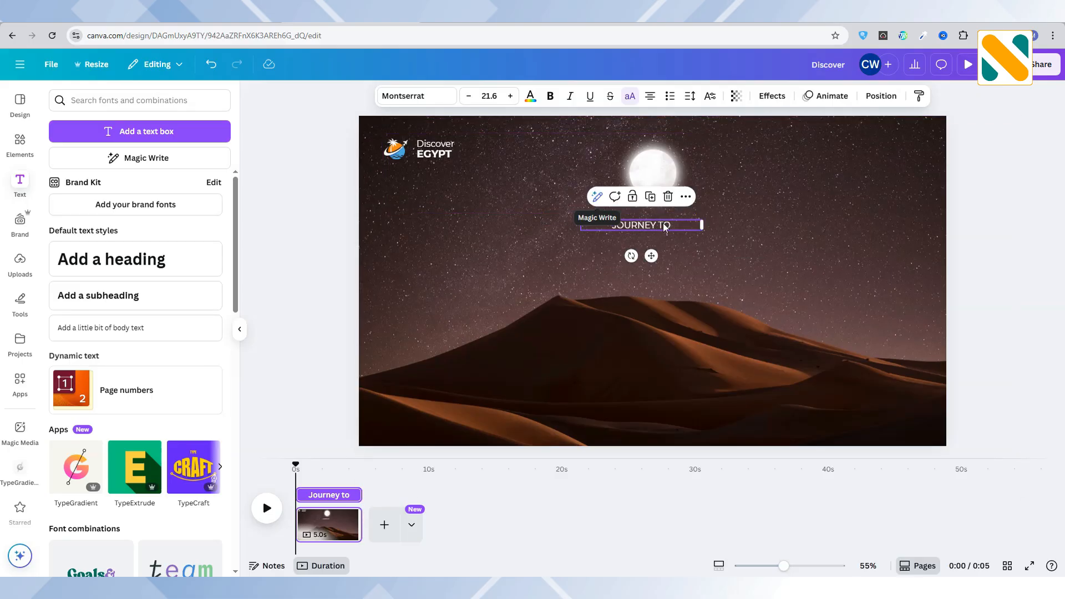
left_click(690, 96)
left_click_drag(648, 141, 784, 145)
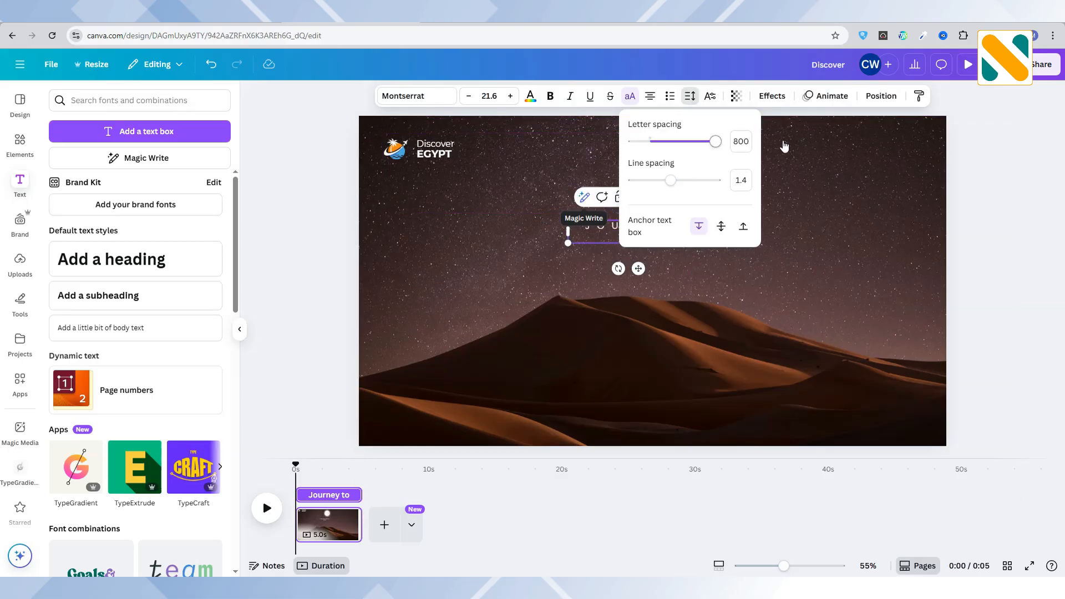
left_click(683, 279)
Widen the "Journey to" text onto one line, scale it to about size 36.2 and centre it below the moon.
left_click(676, 238)
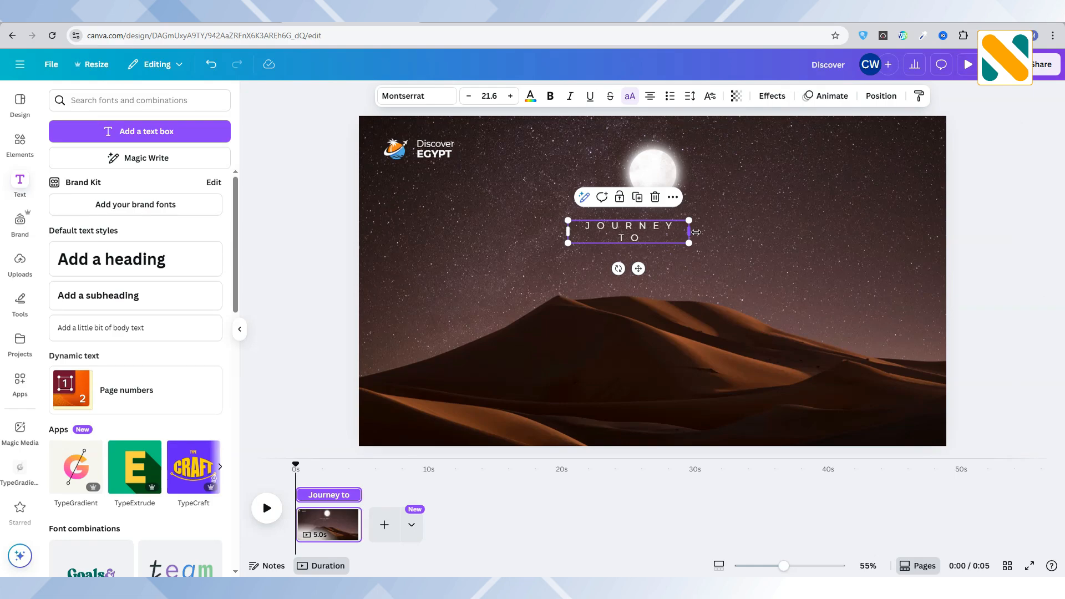
left_click_drag(696, 232, 806, 238)
left_click_drag(709, 228, 680, 220)
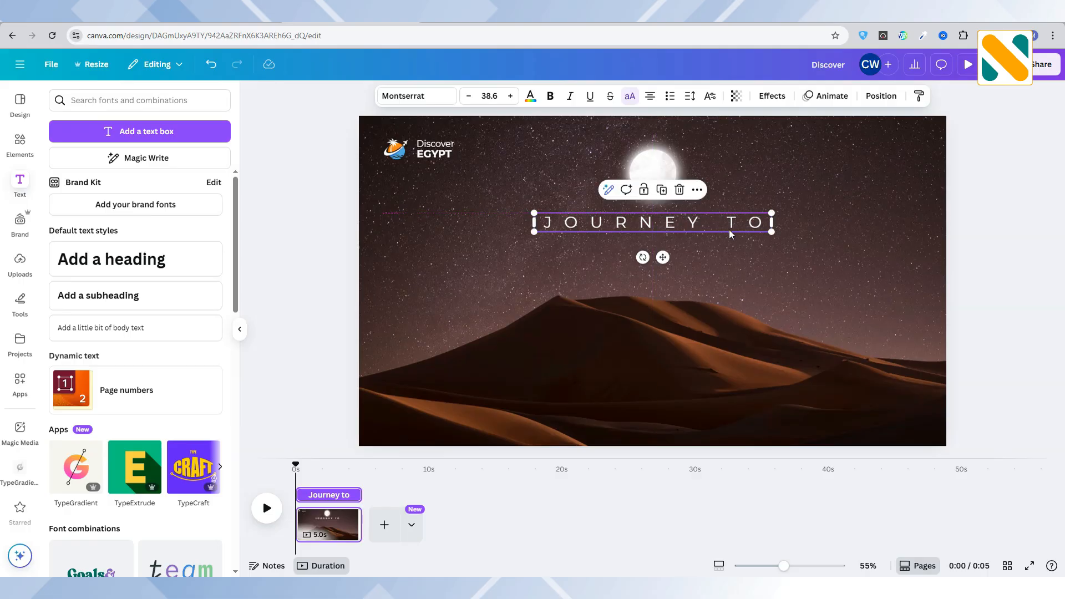
left_click_drag(771, 231, 756, 232)
left_click_drag(684, 229, 691, 224)
Add another text box reading "egypt" under the "Journey to" line.
left_click(167, 133)
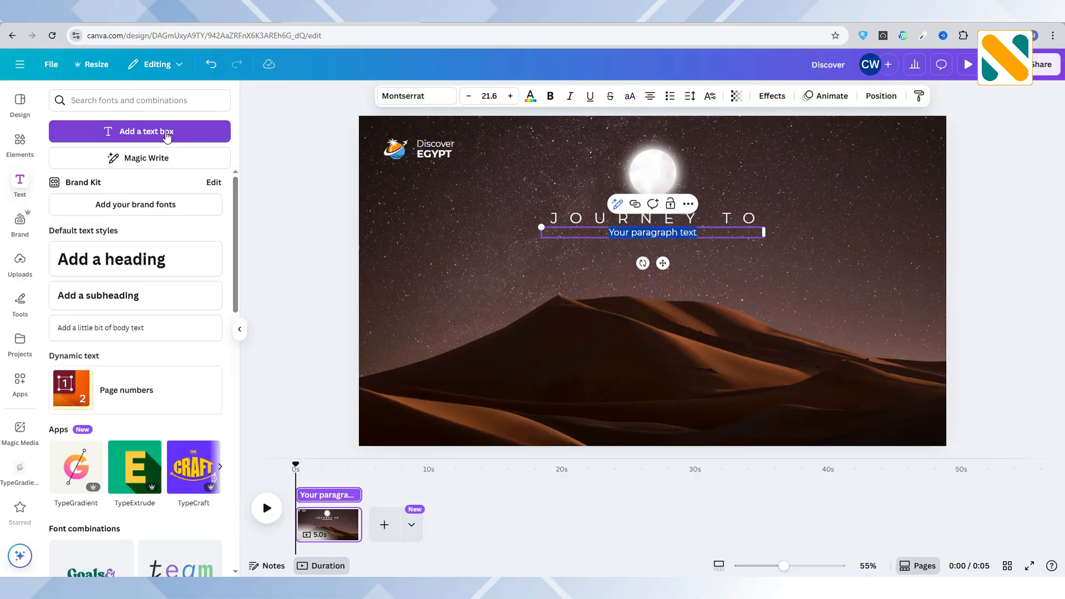
type("egypt")
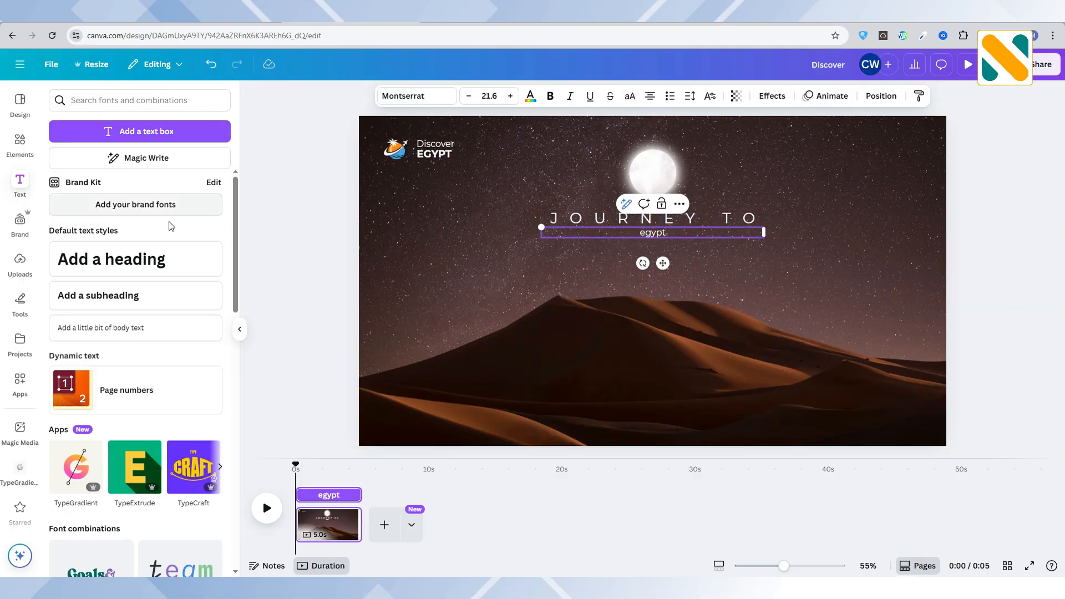
left_click(347, 225)
Set the new "egypt" text's font to Montserrat Bold and make it uppercase.
left_click(665, 235)
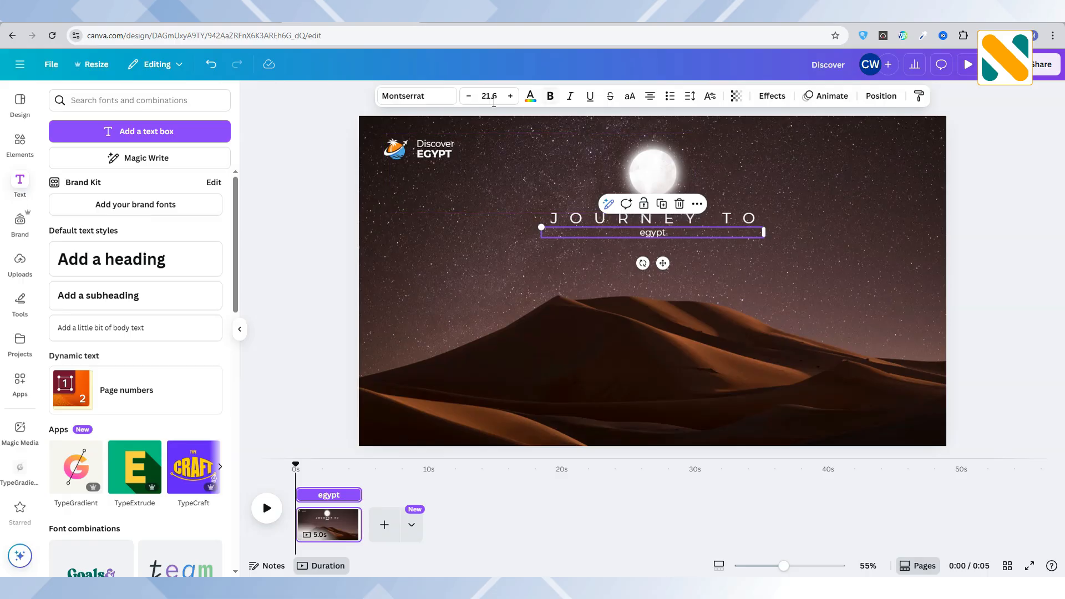
left_click(418, 95)
left_click(55, 206)
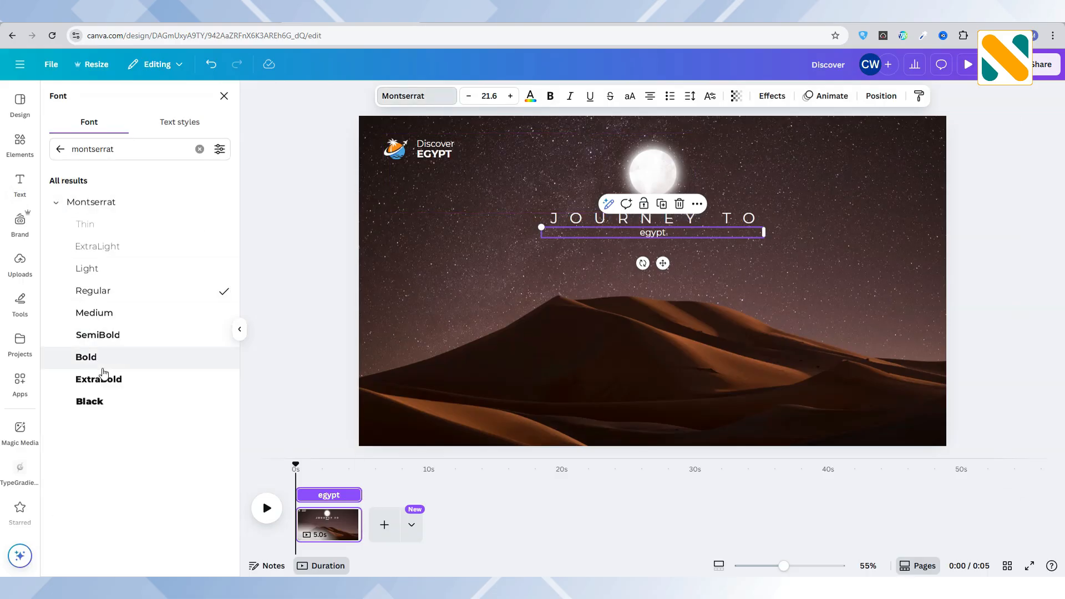
left_click(105, 368)
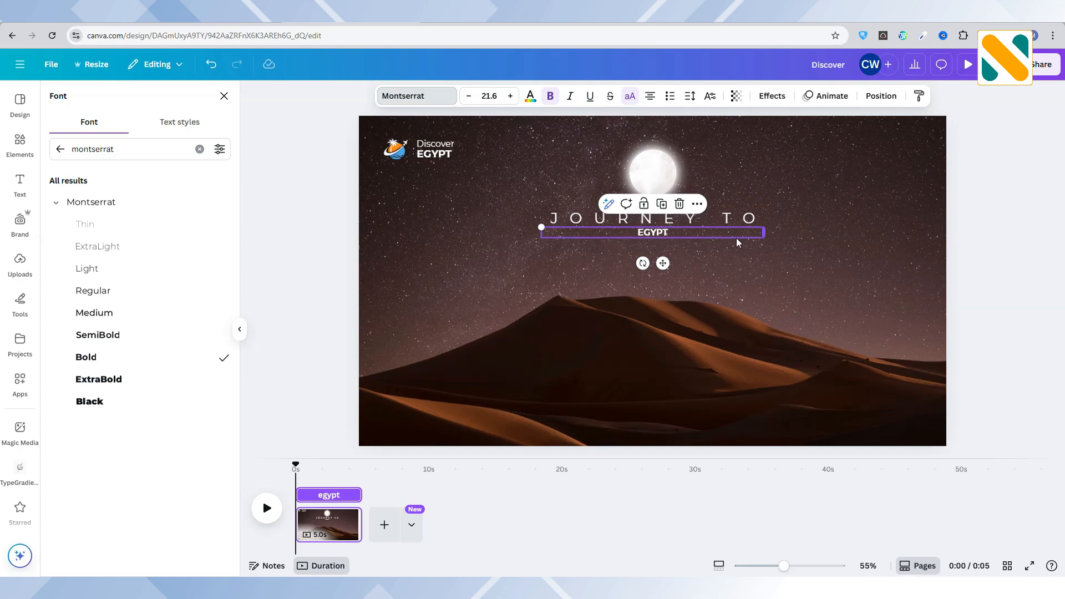
Enlarge the new "EGYPT" text to size 150, matching the "Journey to" width, and position it just below that line.
left_click_drag(763, 233, 762, 285)
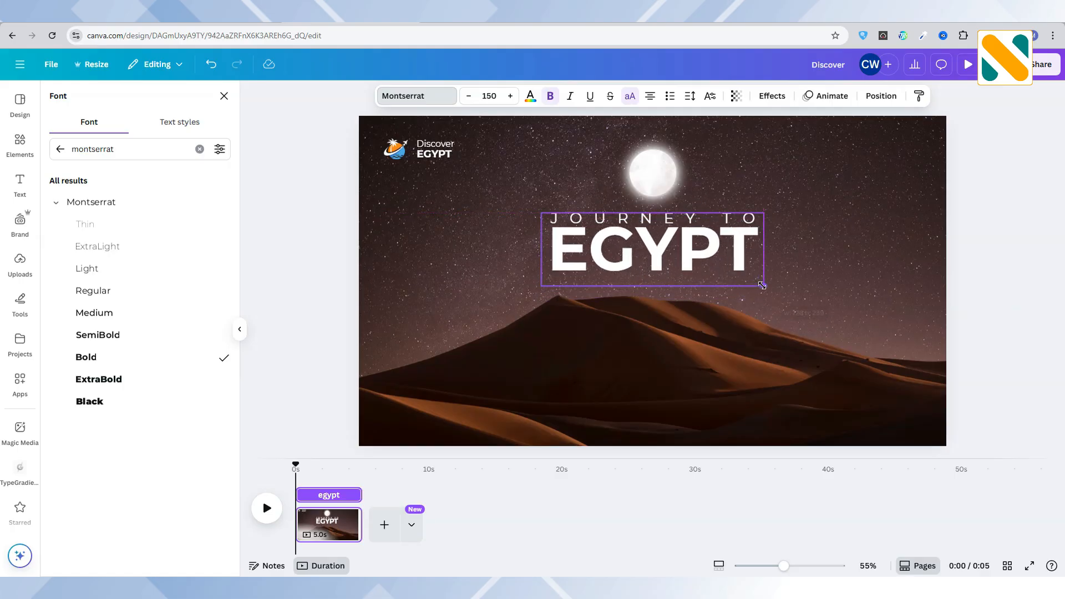
left_click_drag(702, 262, 702, 267)
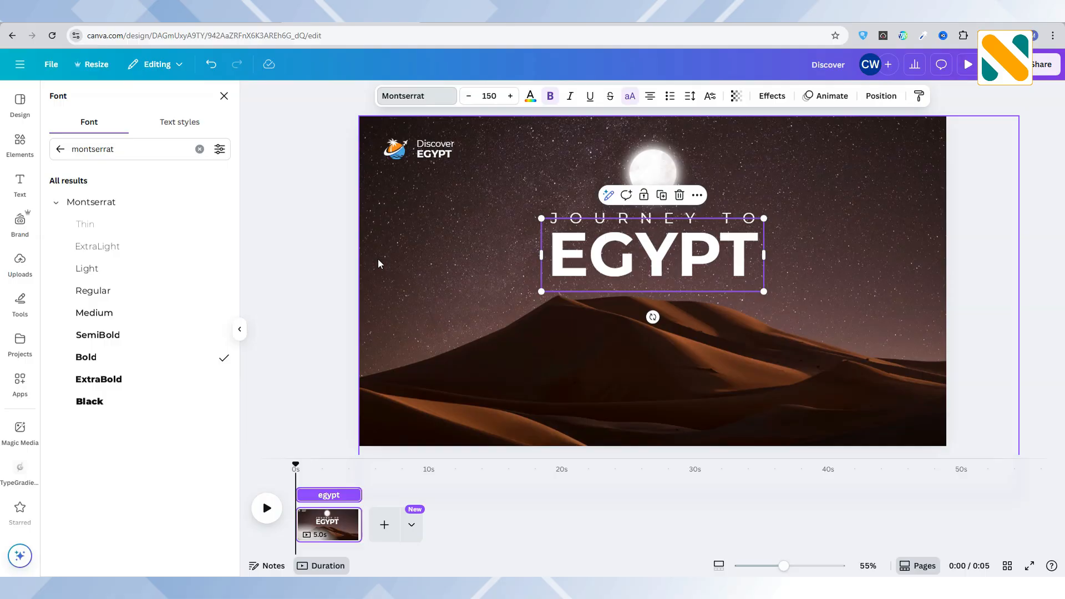
left_click(325, 244)
Group the "Journey to" and large "EGYPT" texts into one title.
left_click(584, 220)
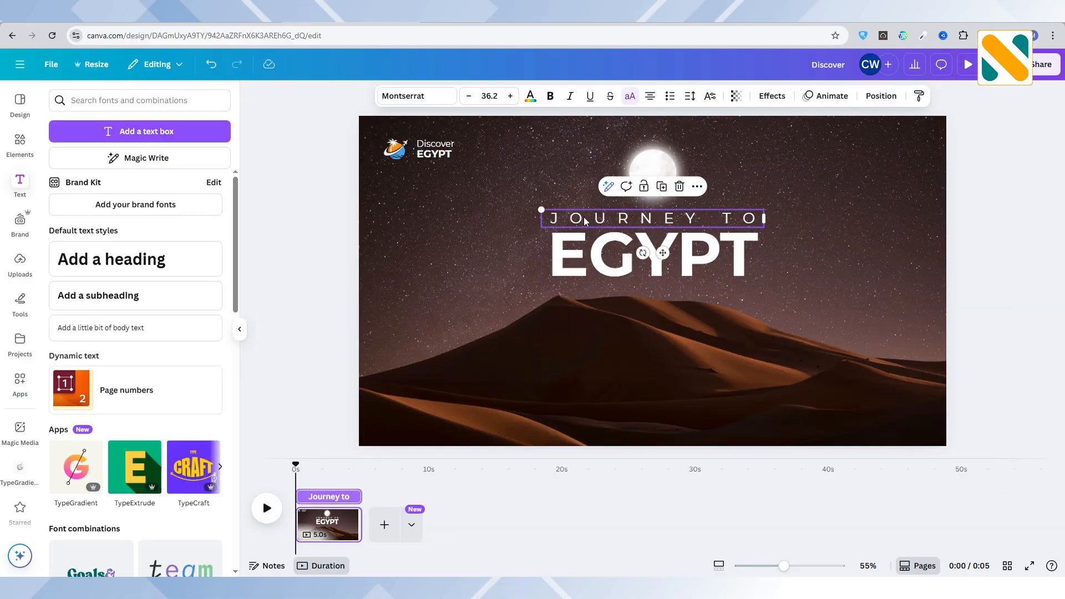
left_click(599, 258, "shift")
left_click(617, 187)
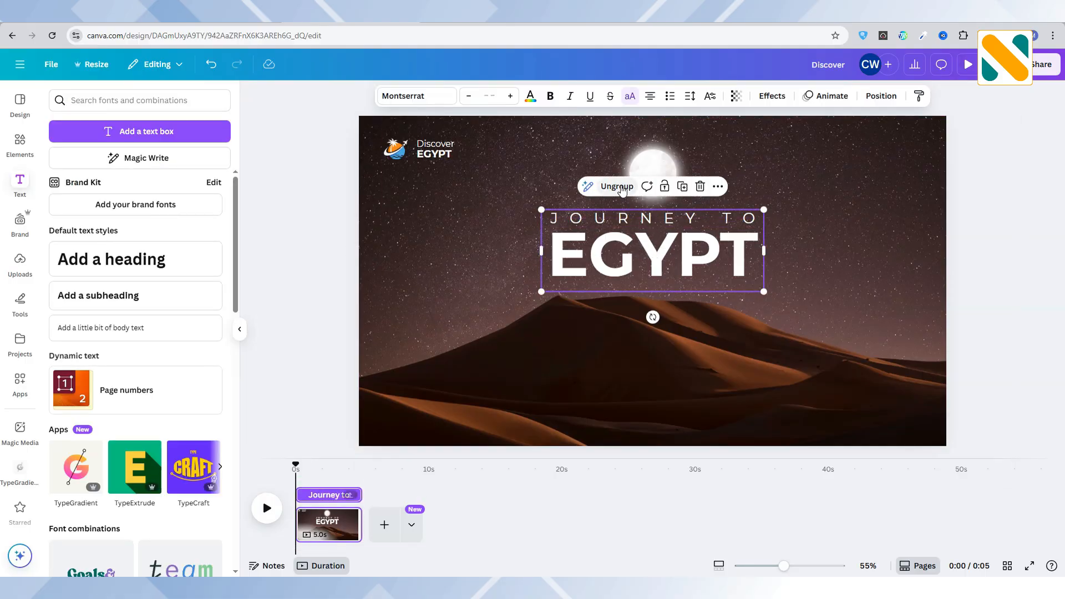
left_click(334, 261)
Duplicate the desert background image in place and remove the background from the copy, leaving only the dunes.
left_click(814, 189)
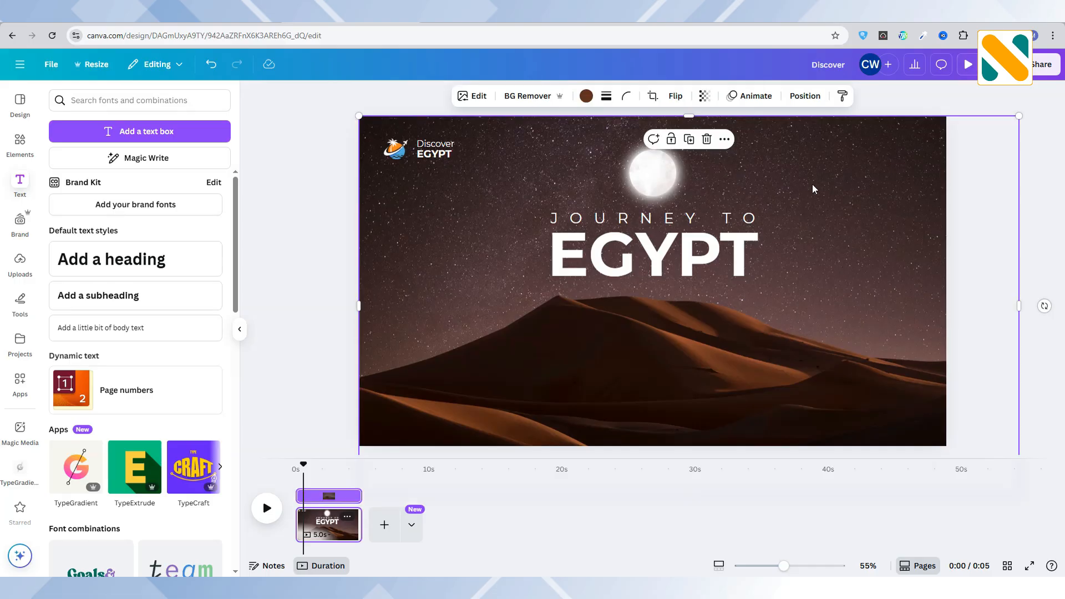
left_click(689, 140)
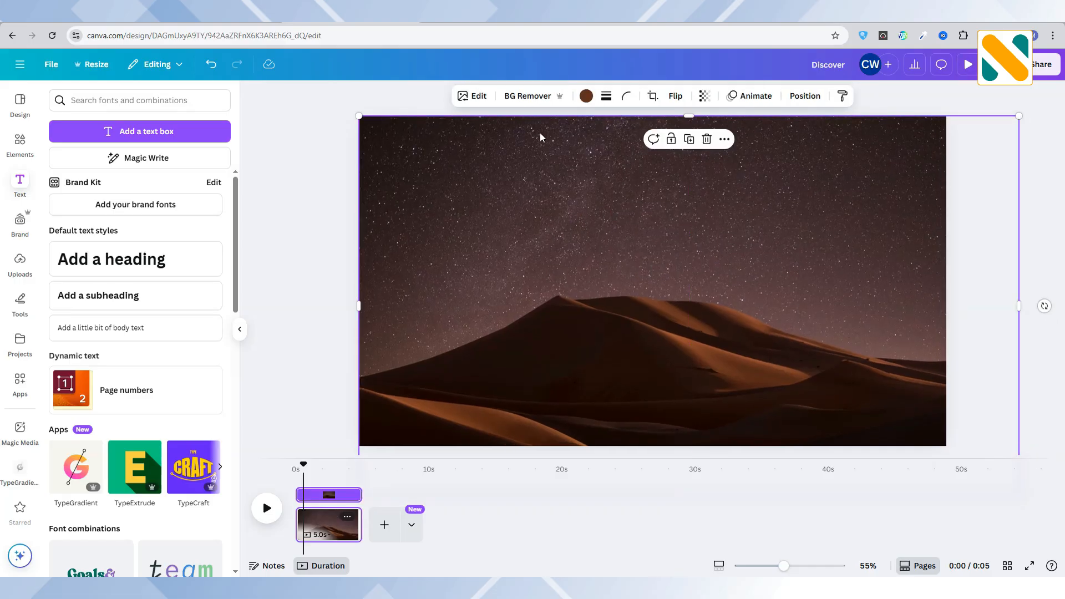
left_click(530, 97)
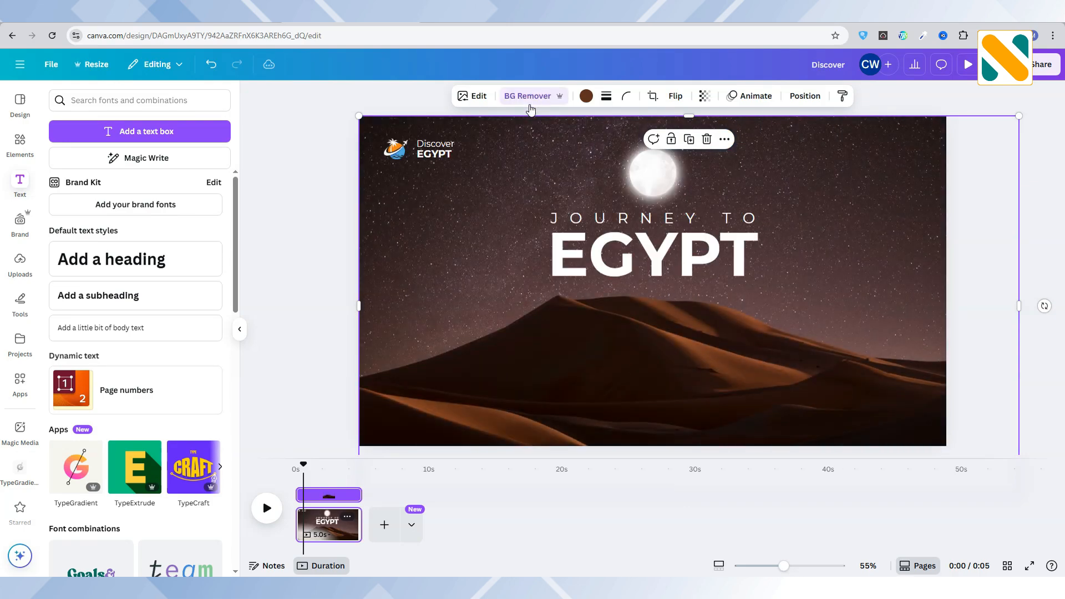
Duplicate the current page and move the playhead onto the copy at 0:06.
left_click(347, 517)
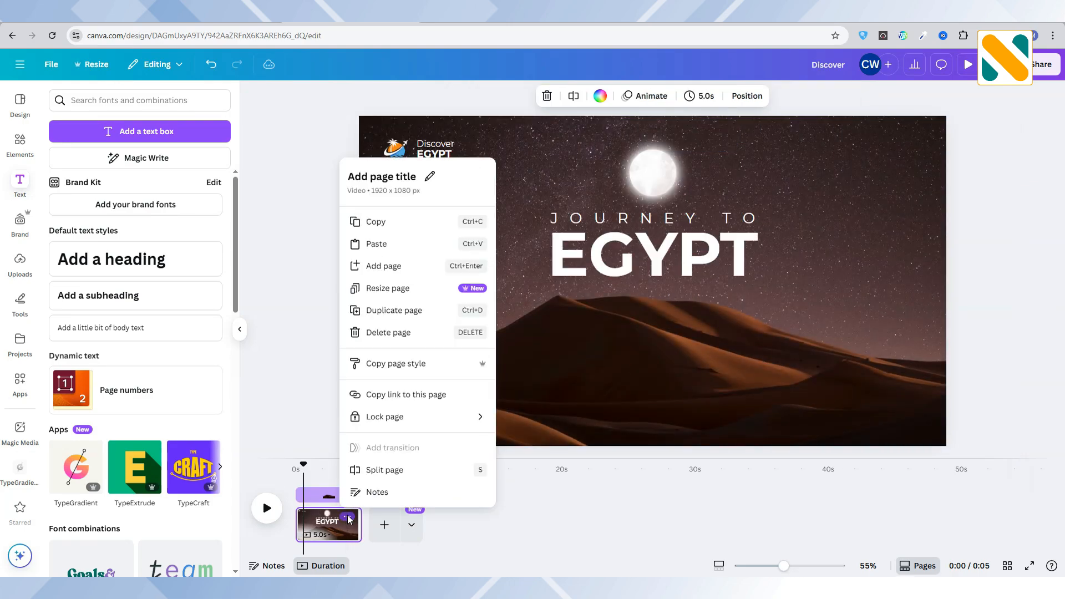
left_click(400, 314)
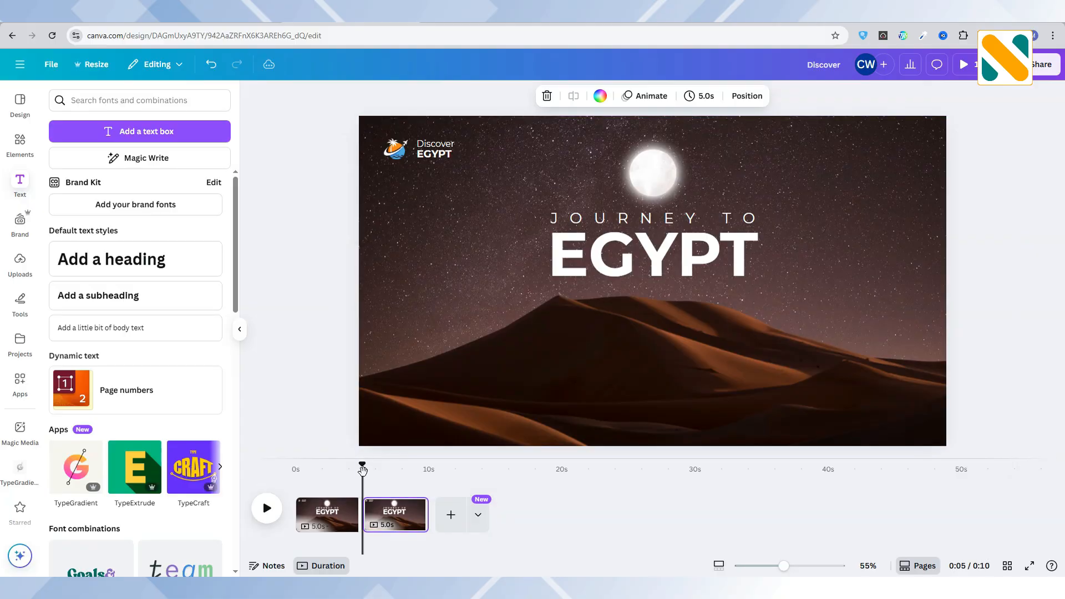
left_click_drag(377, 470, 388, 469)
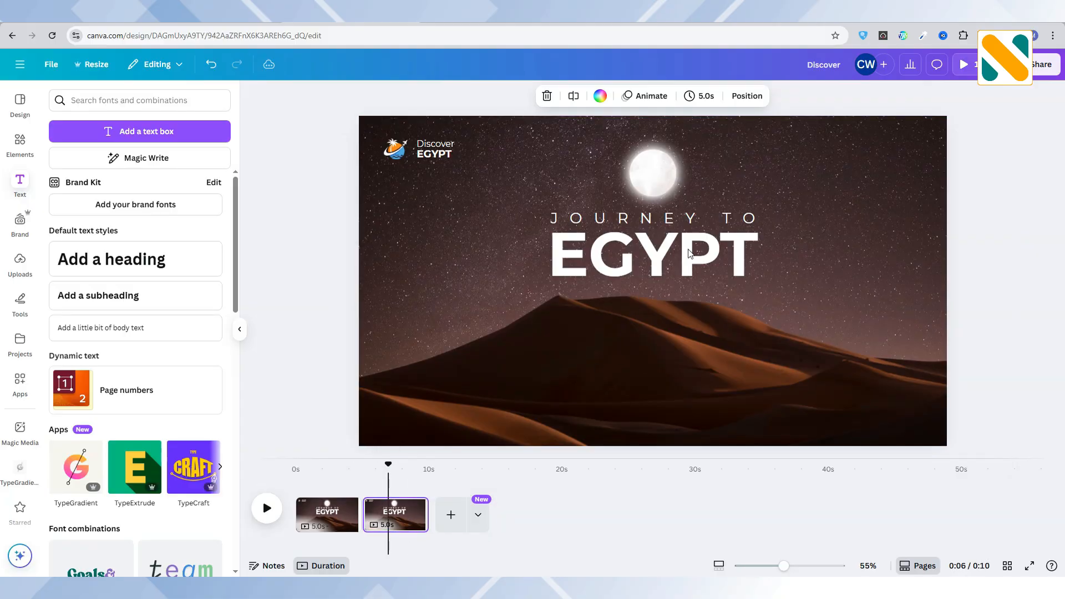
Select the "Journey to EGYPT" title's layer on the second page and move the title straight down behind the dunes.
left_click(747, 103)
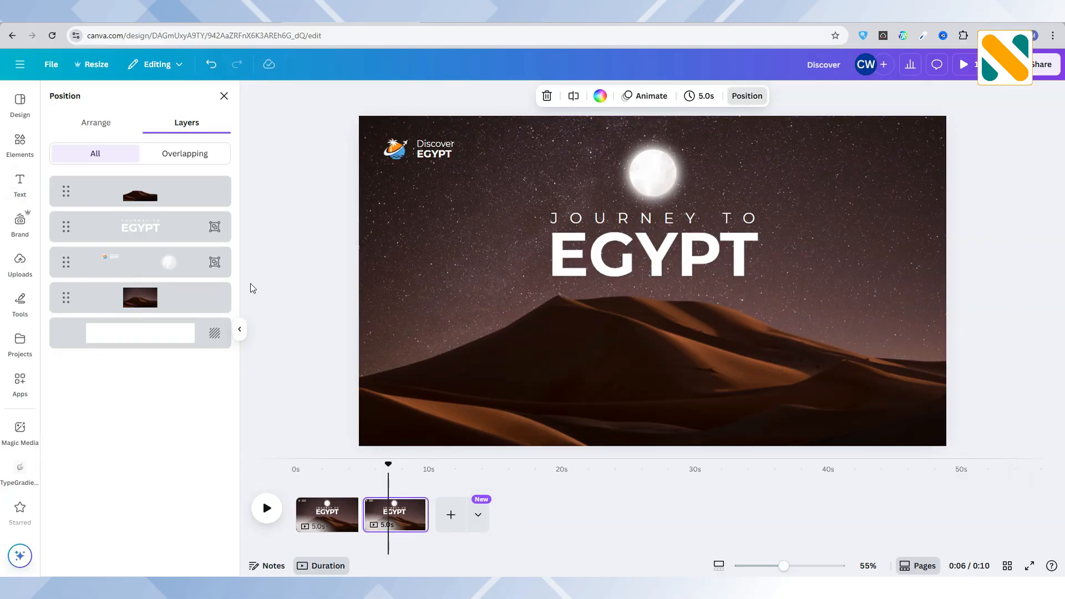
left_click(149, 230)
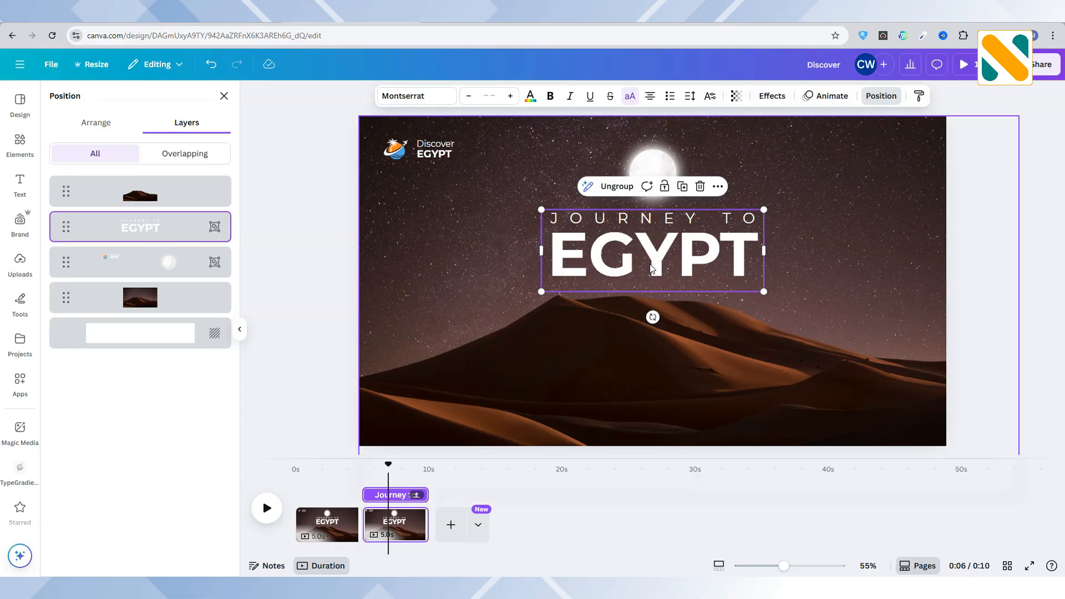
left_click_drag(651, 268, 651, 418)
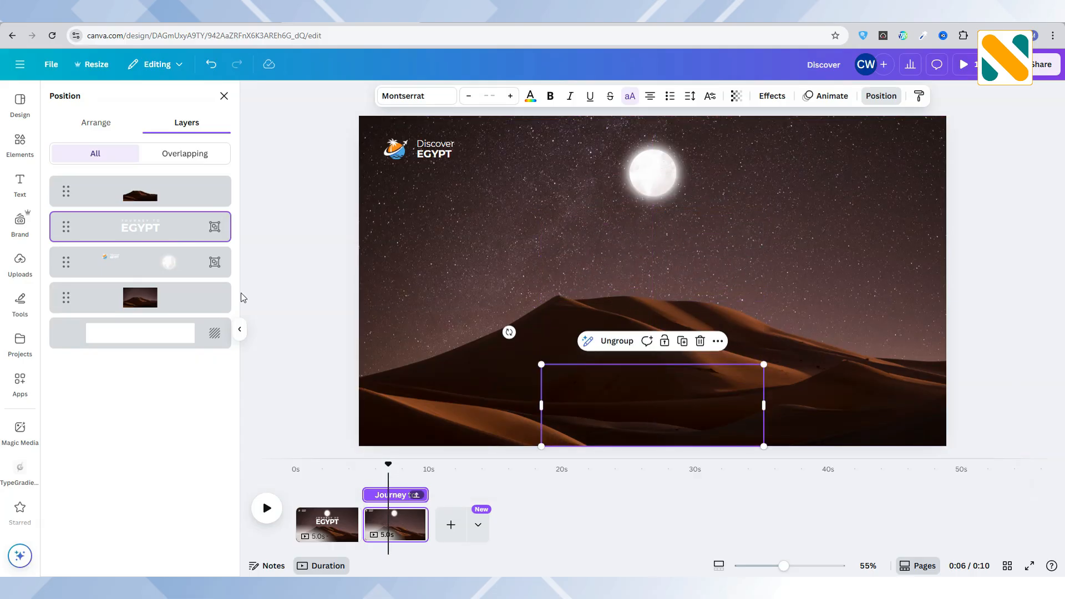
Move the grouped logo and moon straight up off the second page, and reorder that page to the start of the timeline.
left_click(155, 272)
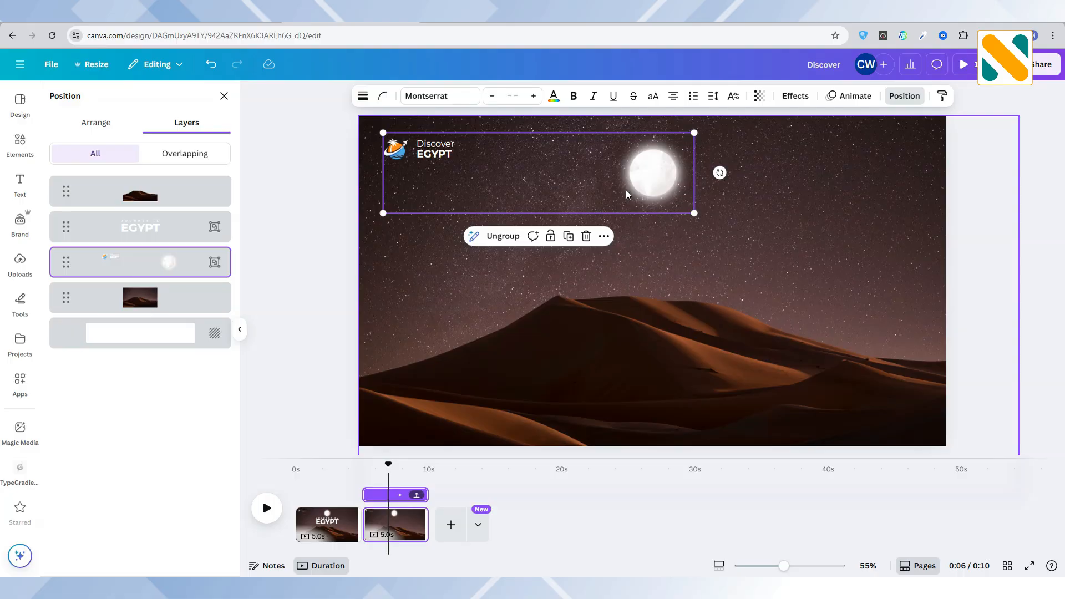
left_click_drag(626, 190, 626, 148)
left_click_drag(626, 111, 627, 103)
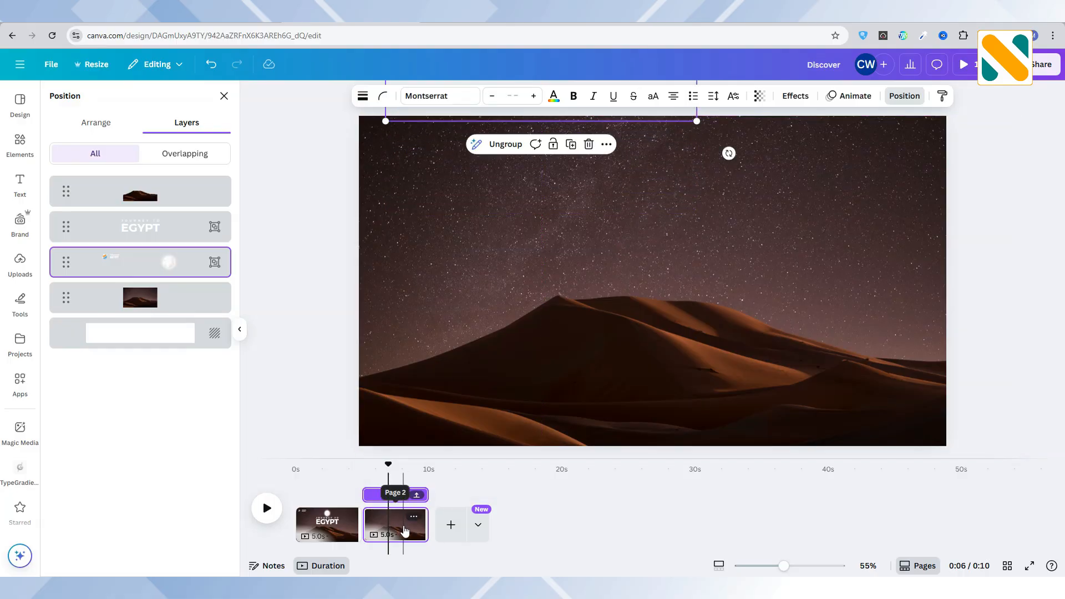
left_click_drag(372, 525, 277, 526)
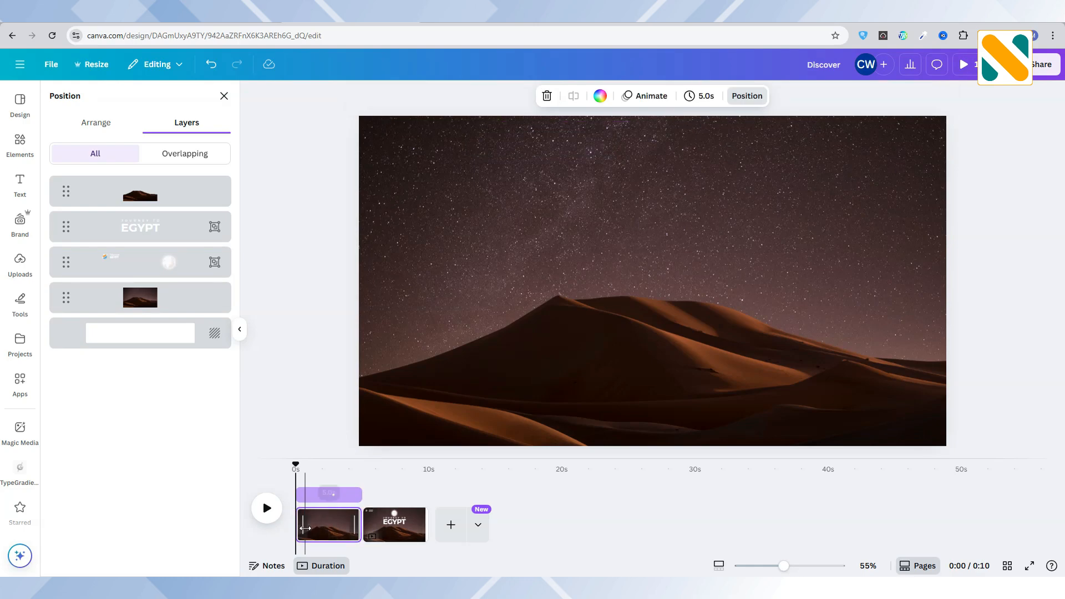
On the title page at 0:06, select the desert background and the dunes cutout together and enlarge them proportionally further beyond the page edges.
left_click_drag(294, 465, 382, 464)
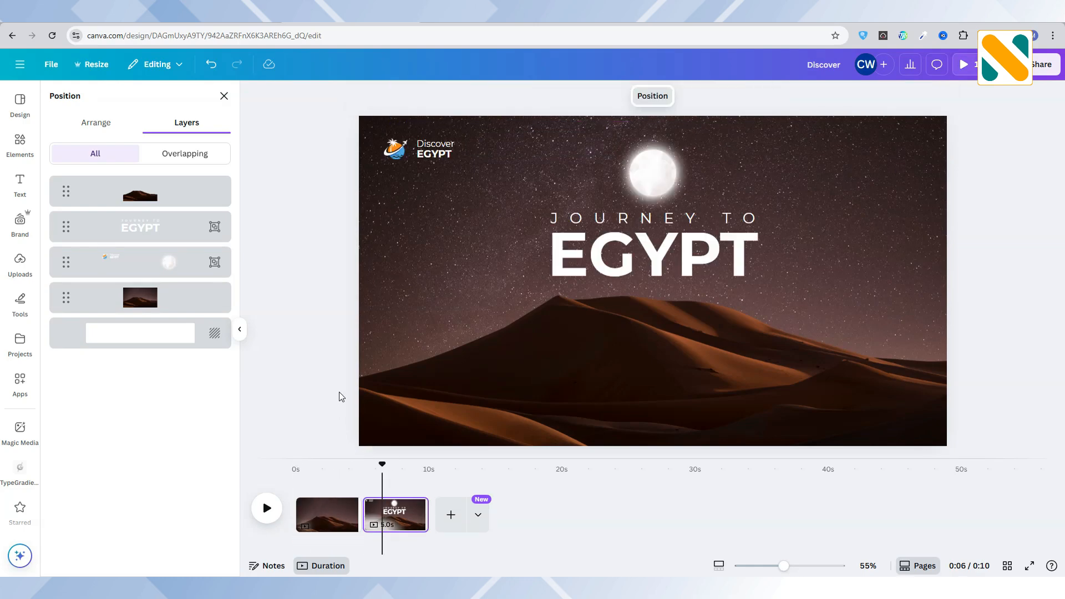
left_click(167, 299)
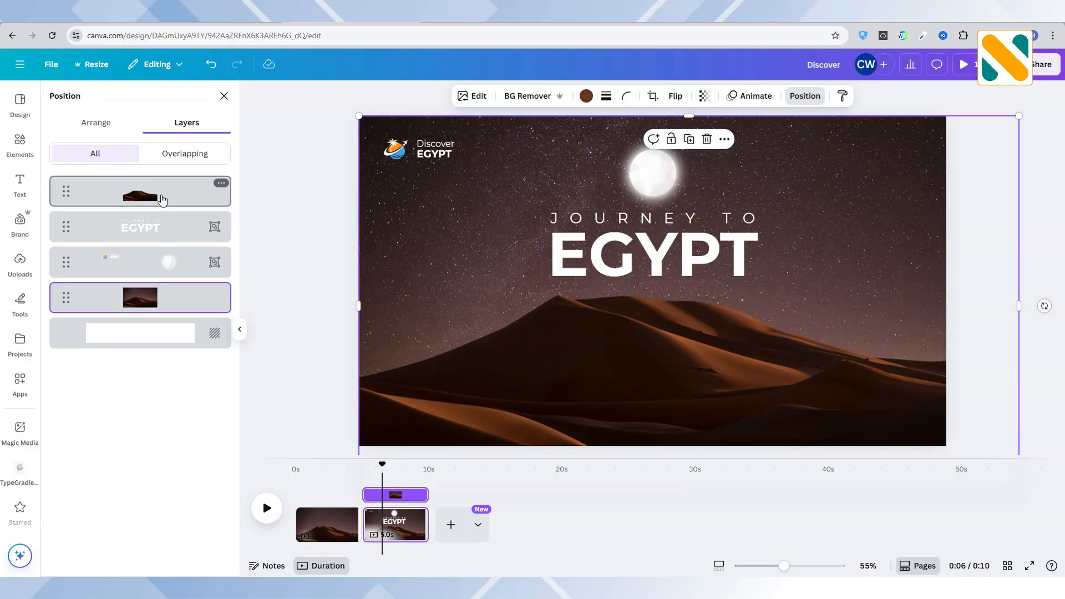
left_click(162, 199, "shift")
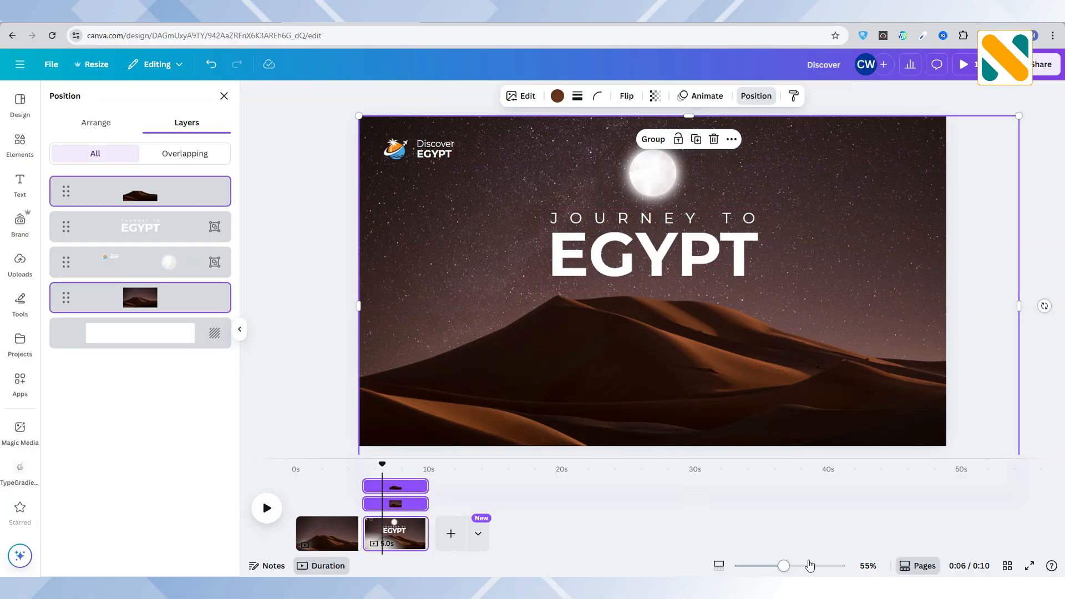
left_click_drag(787, 569, 771, 567)
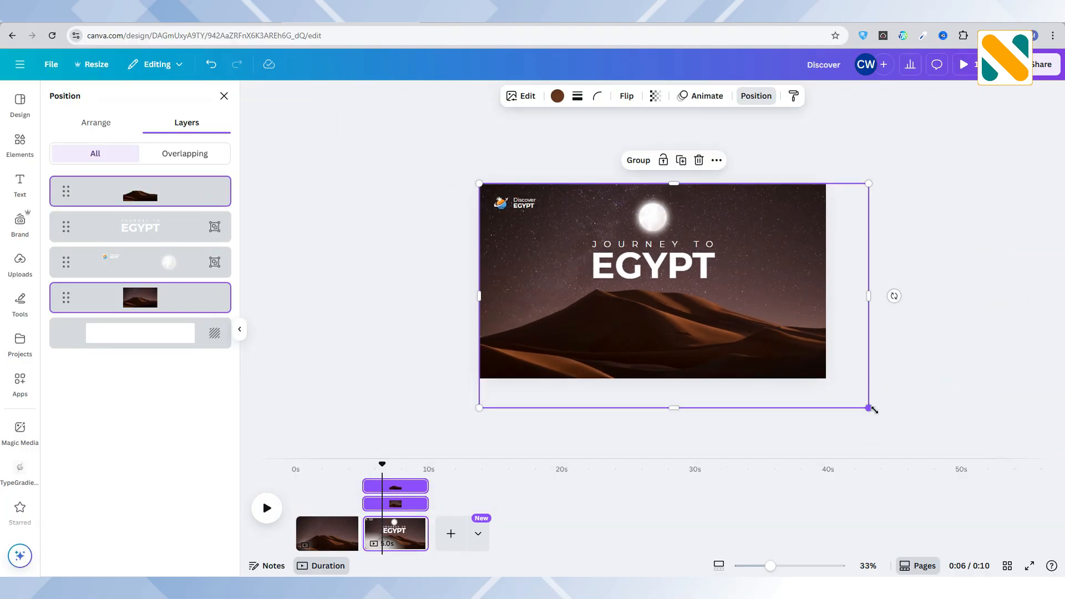
left_click_drag(874, 409, 923, 440)
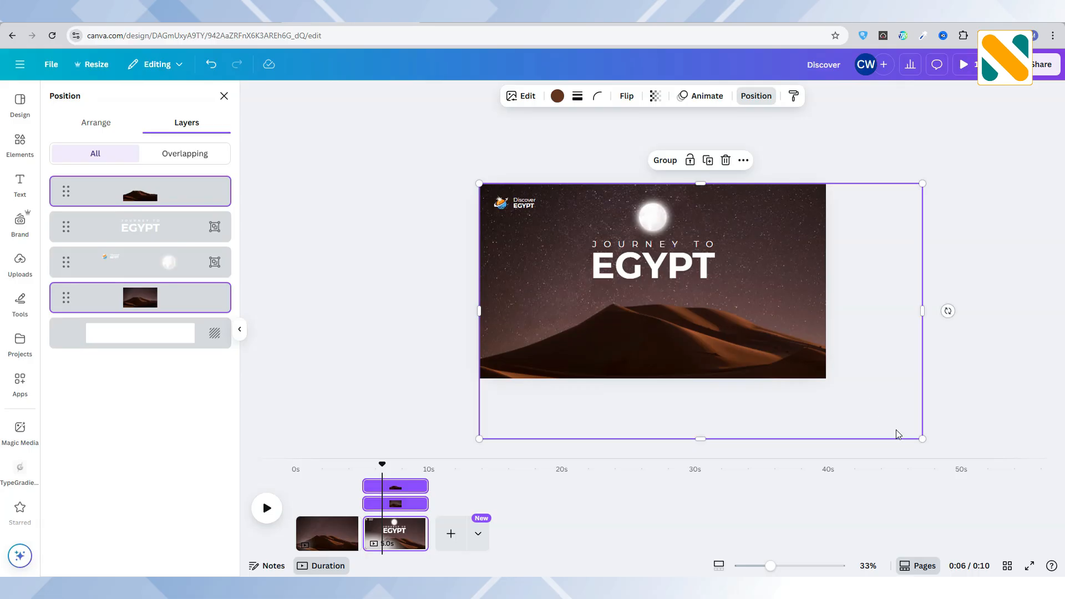
left_click_drag(772, 567, 783, 566)
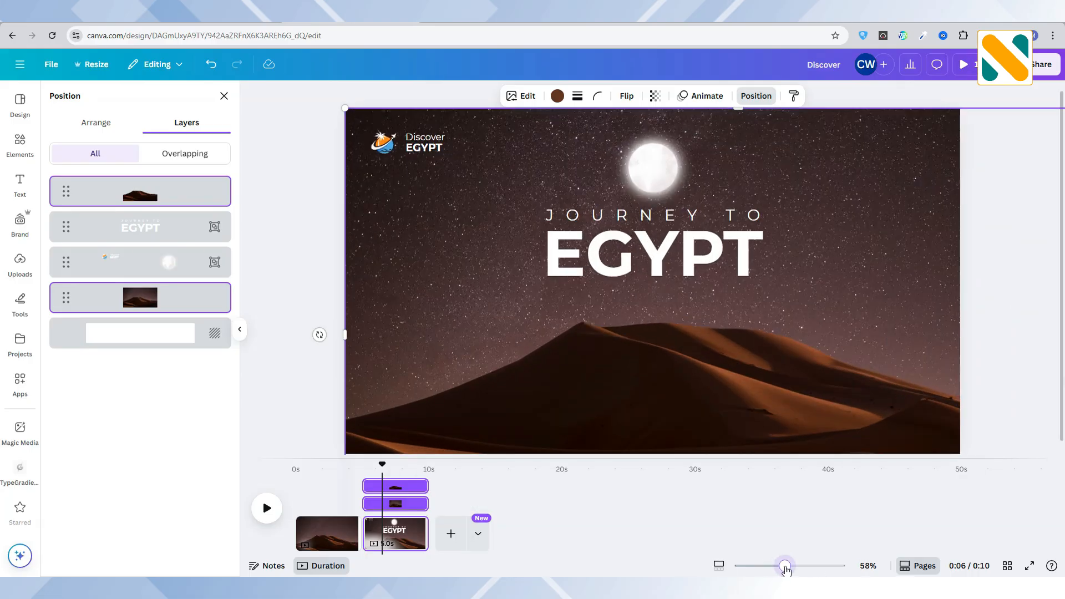
Add a blank third page and set the starry dune photo from a "night desert" photo search as its background.
left_click(451, 533)
left_click(508, 311)
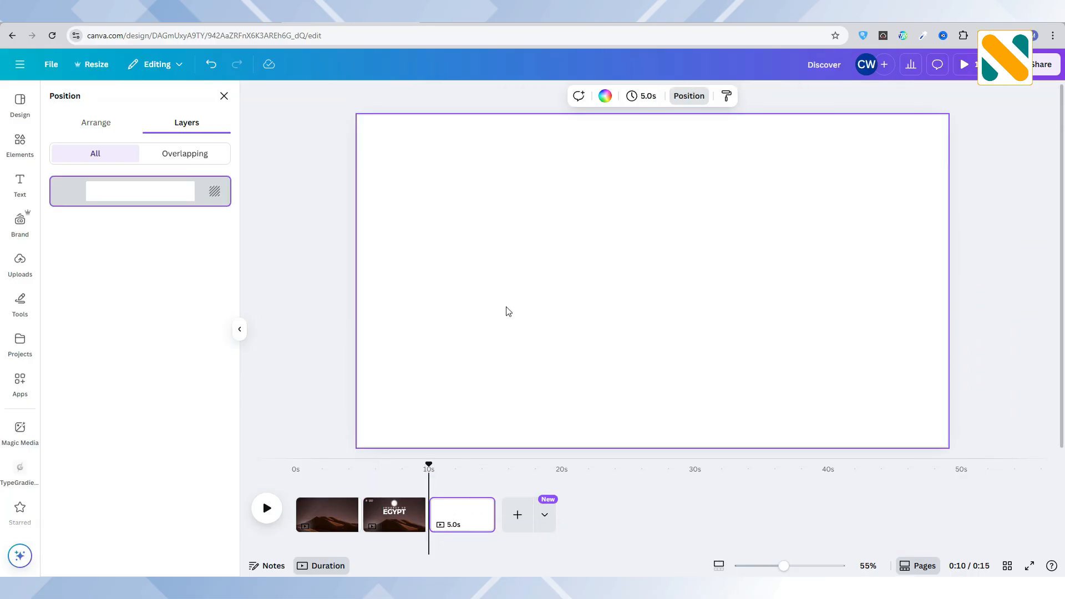
left_click(20, 144)
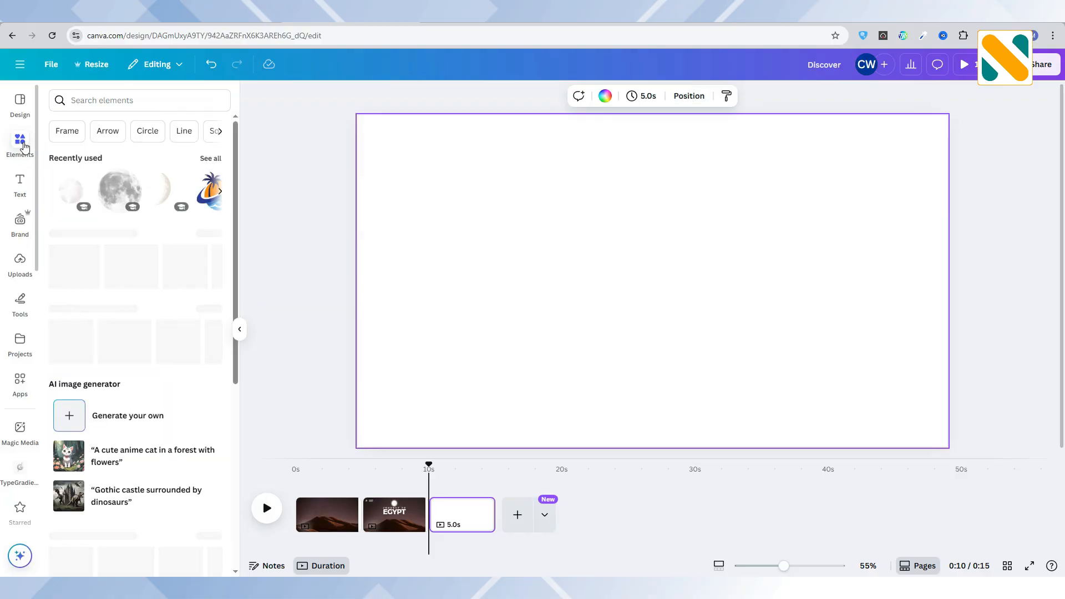
left_click(113, 101)
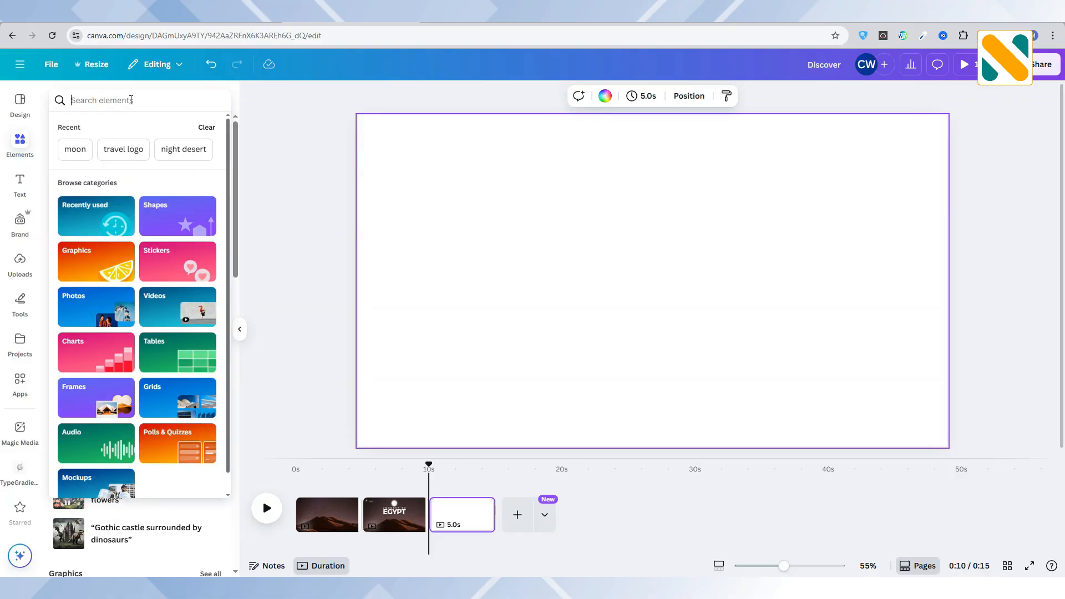
left_click(173, 151)
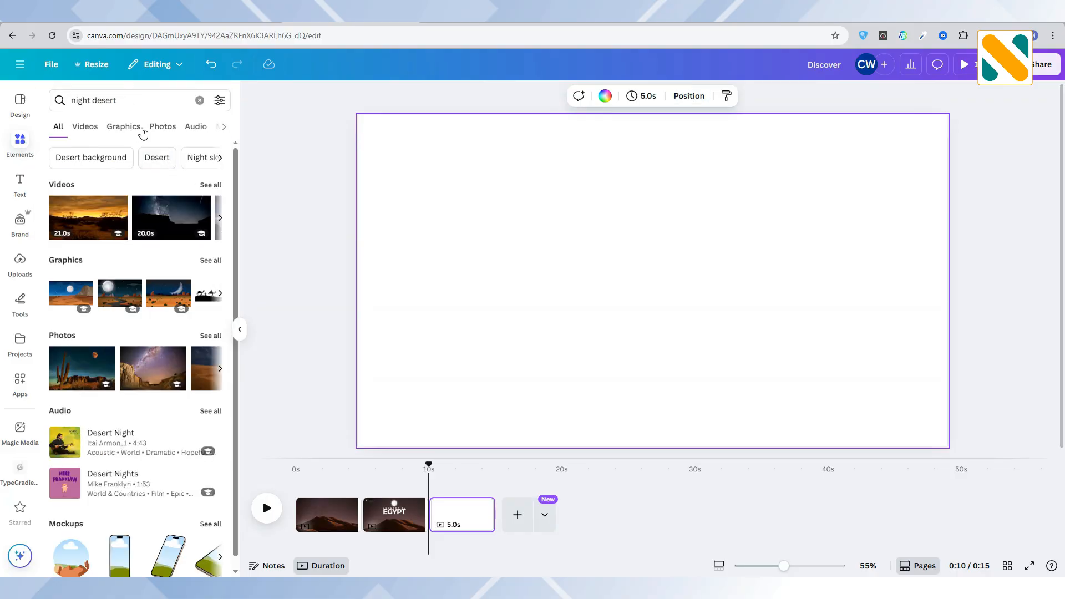
left_click(158, 128)
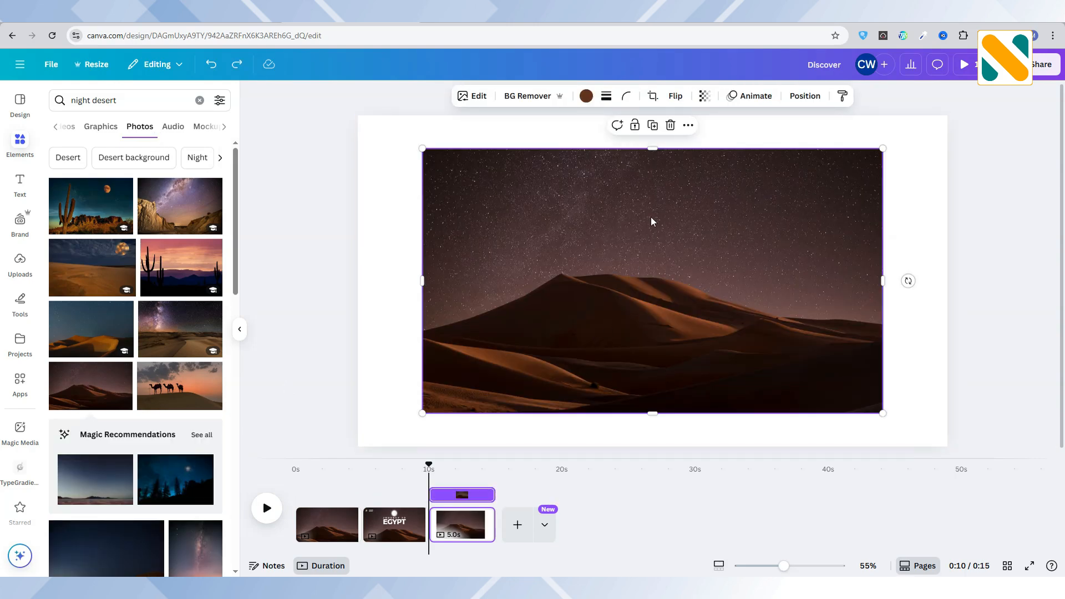
left_click(688, 127)
left_click(733, 420)
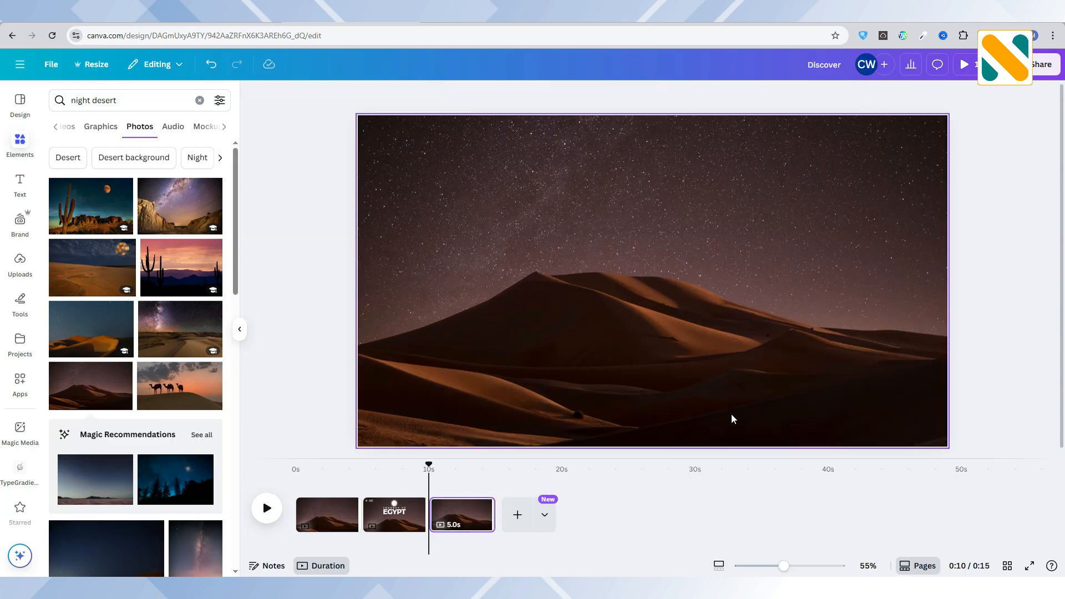
Apply a whole-image blur with an intensity of 40 to the third page's desert background.
left_click(591, 305)
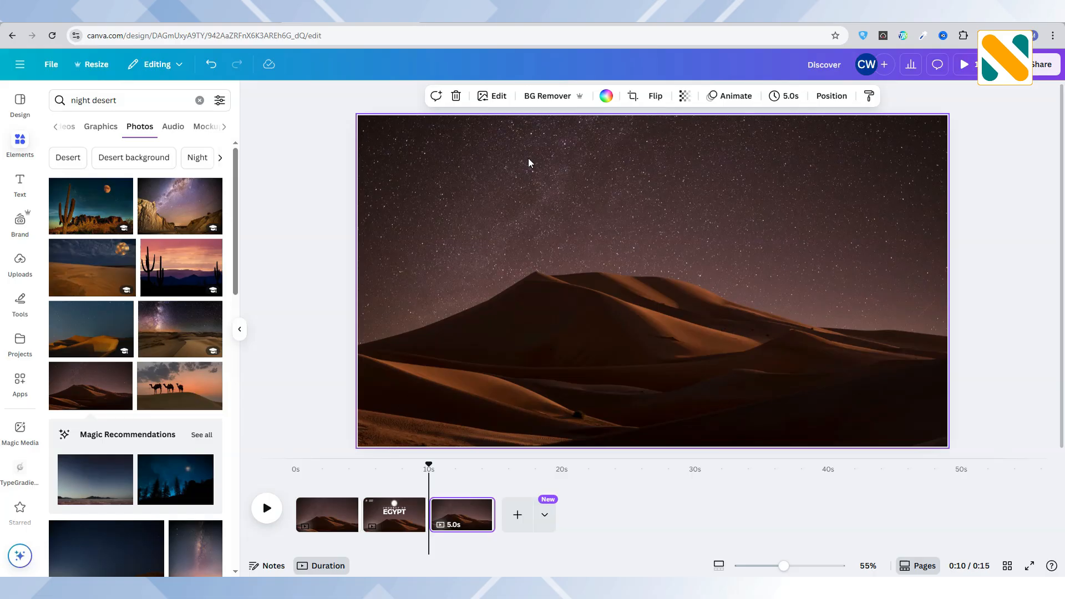
left_click(494, 98)
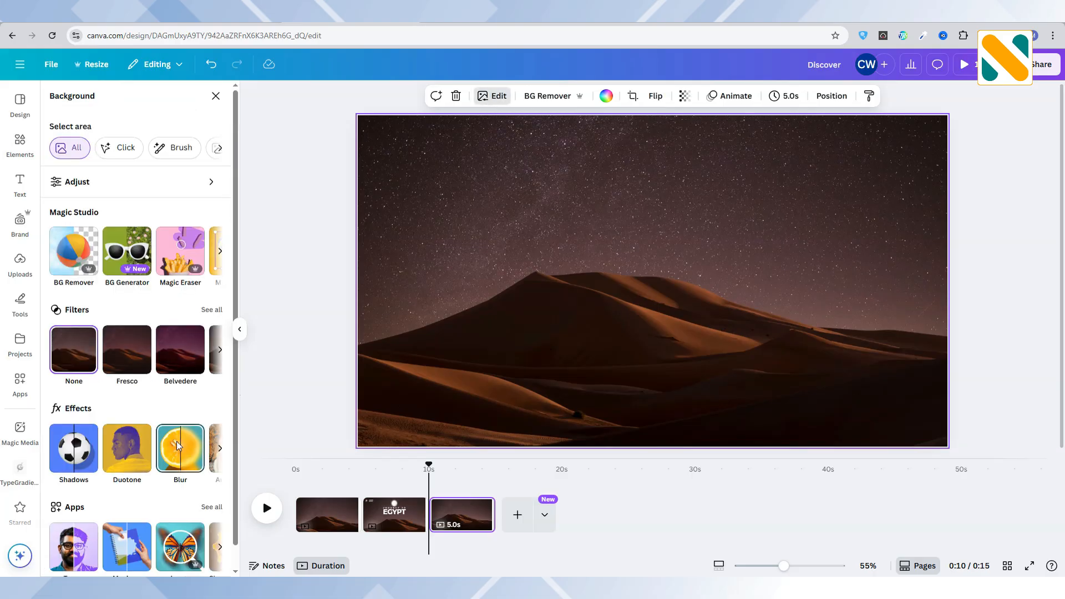
left_click(176, 441)
left_click(189, 133)
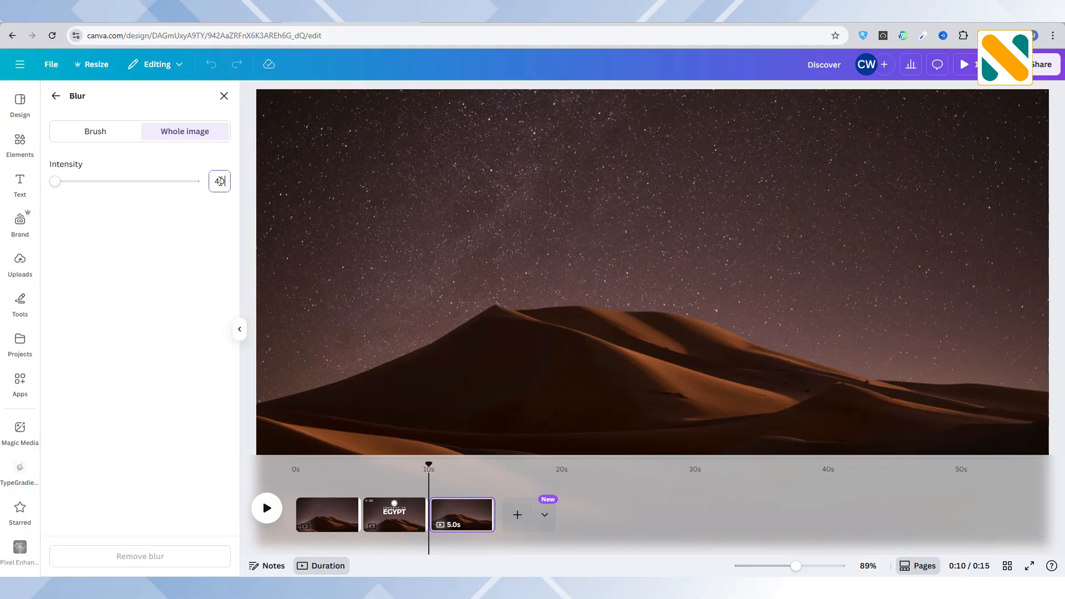
key("Return")
left_click(224, 96)
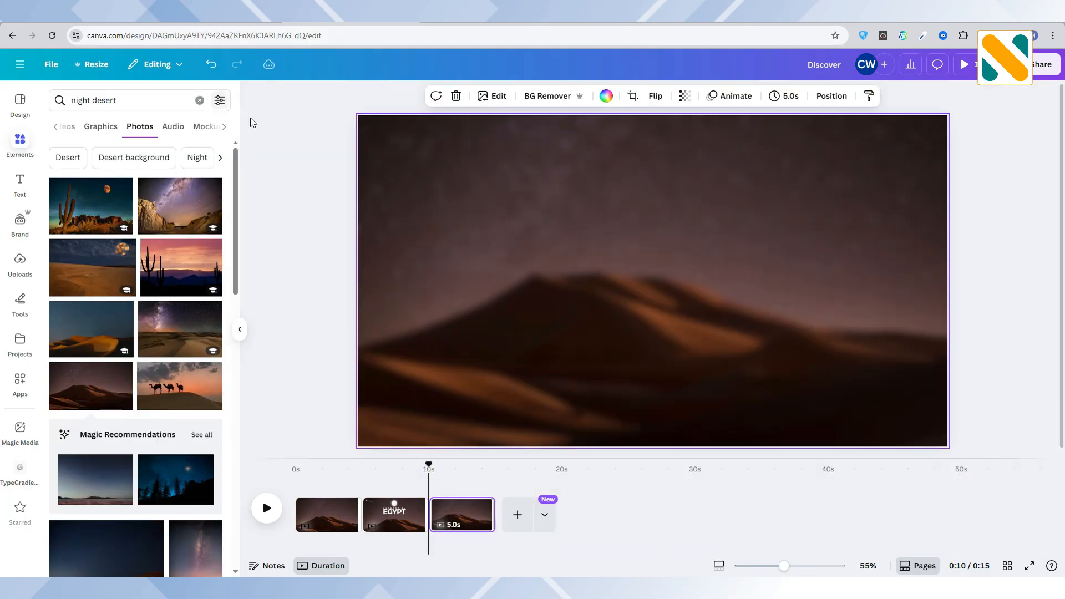
left_click(312, 185)
Add a text box reading "Top Tour Destinations" and move it to the upper part of the page.
left_click(19, 185)
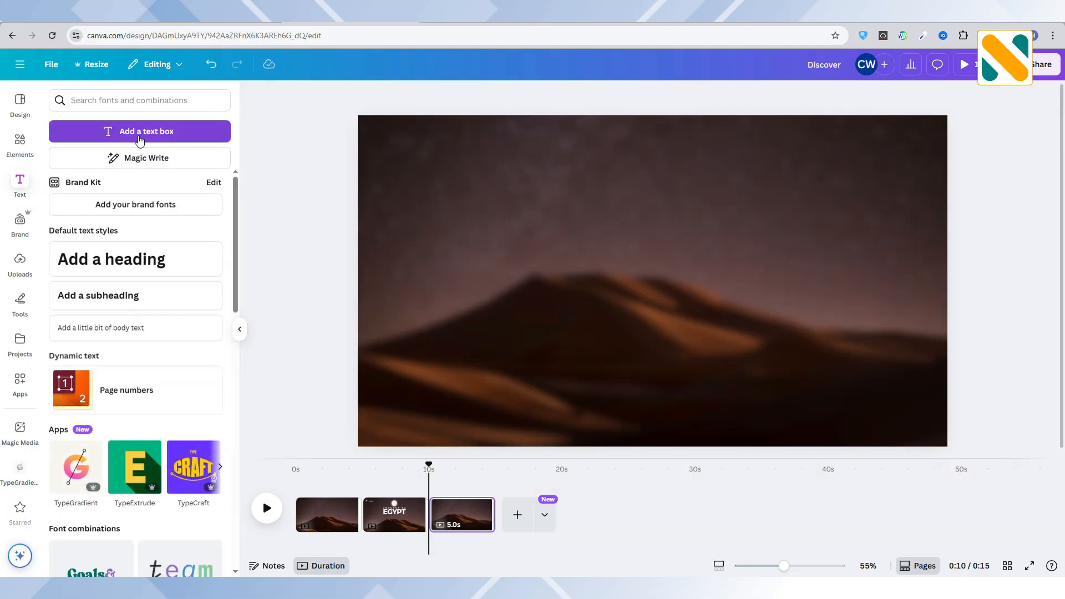
left_click(142, 133)
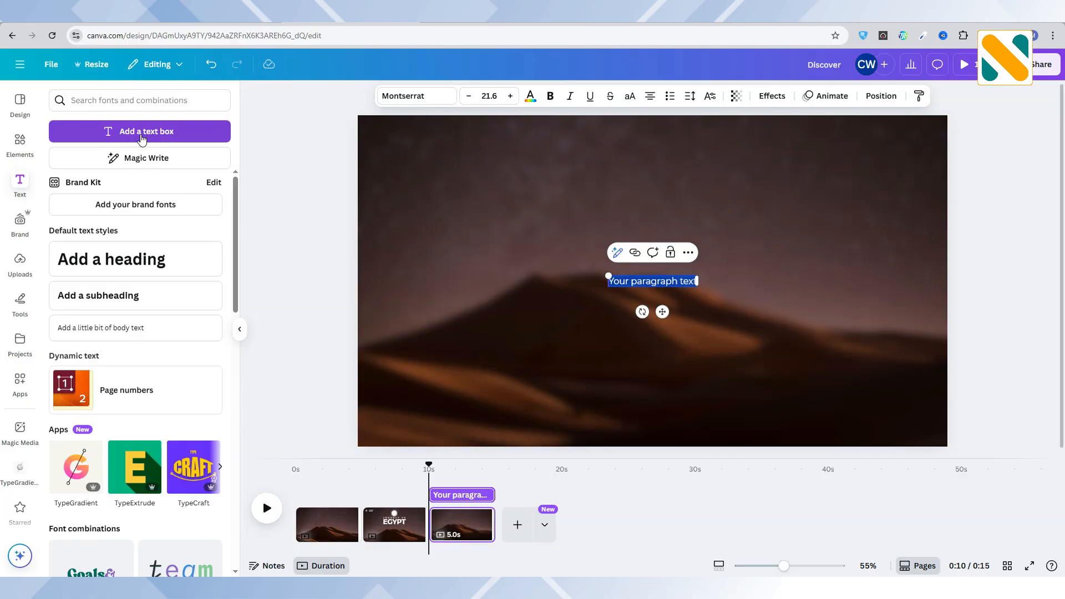
type("Top Tour")
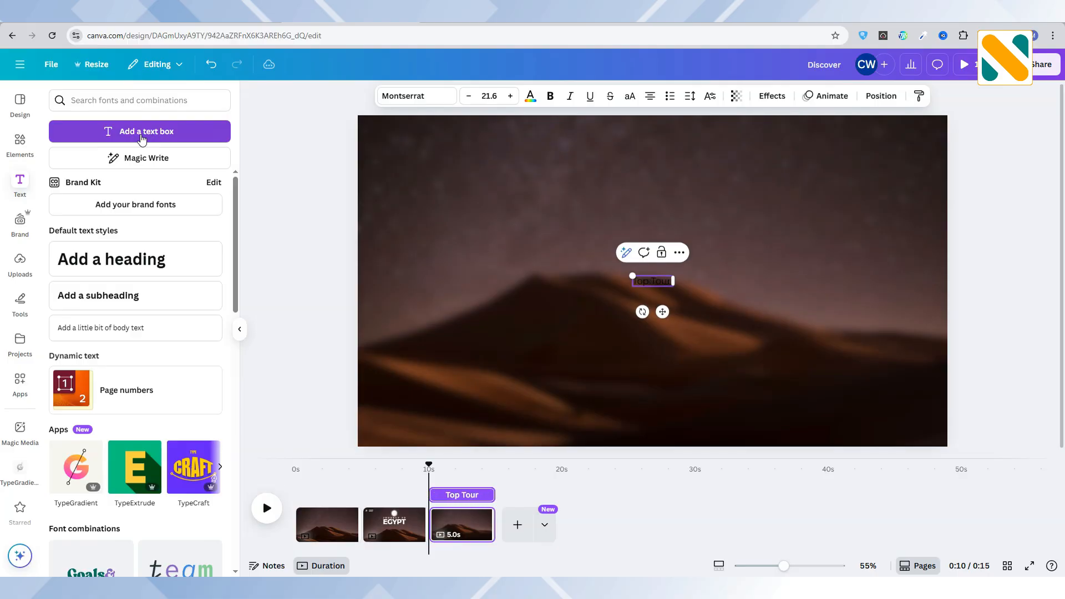
type(" Destinations")
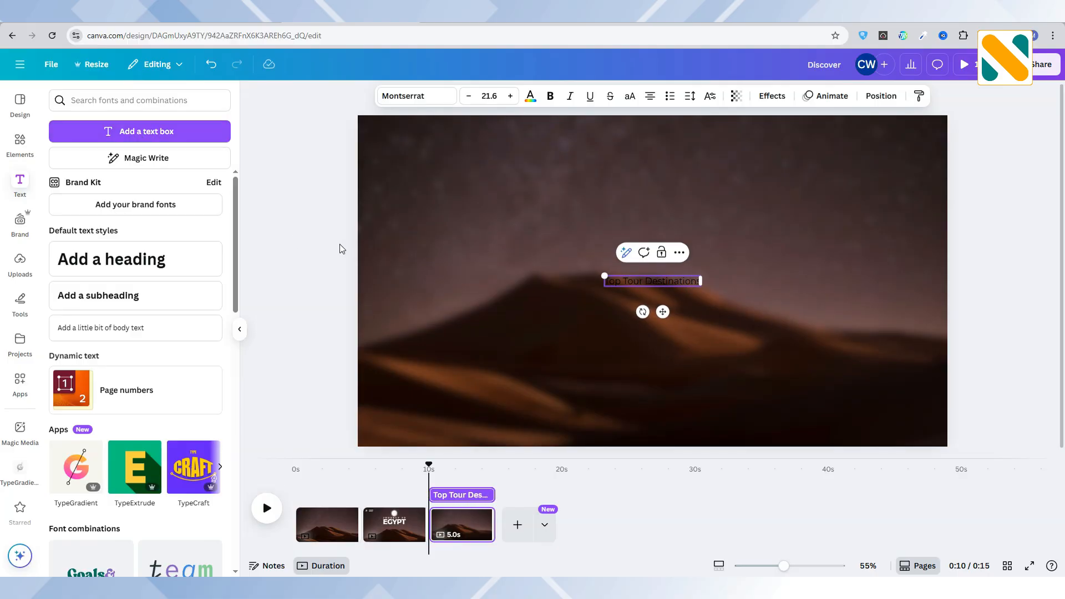
left_click_drag(652, 281, 592, 180)
Colour the "Top Tour Destinations" text white and set it in uppercase.
left_click(530, 97)
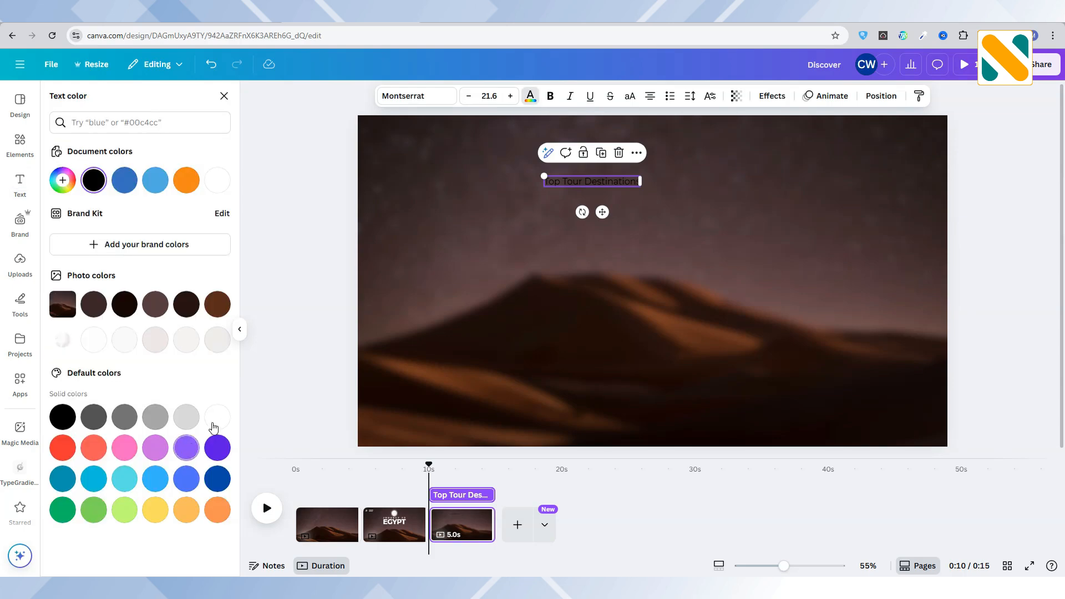
left_click(221, 415)
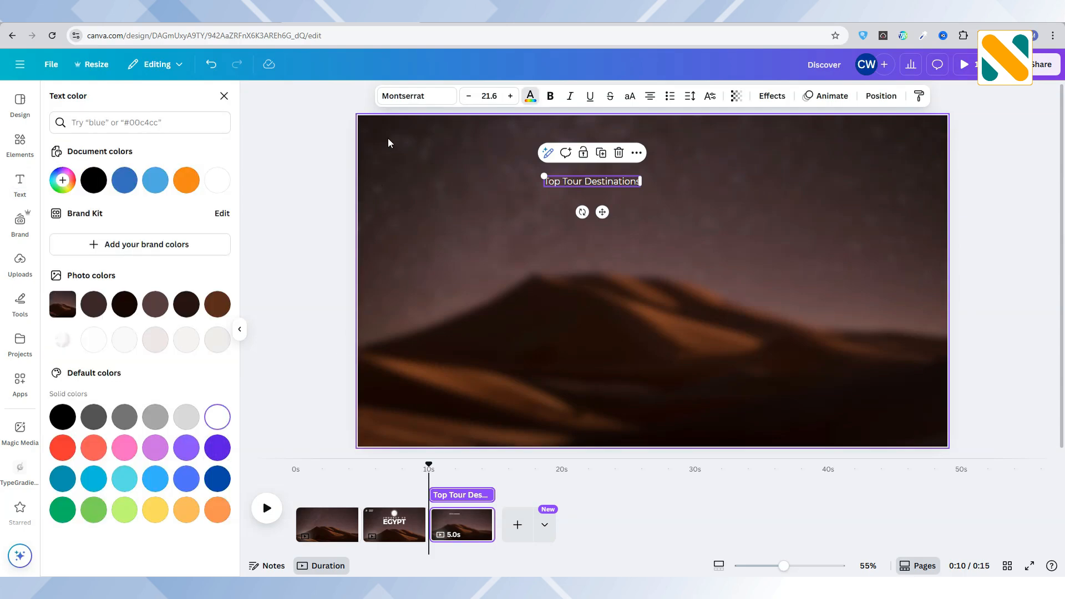
left_click(629, 97)
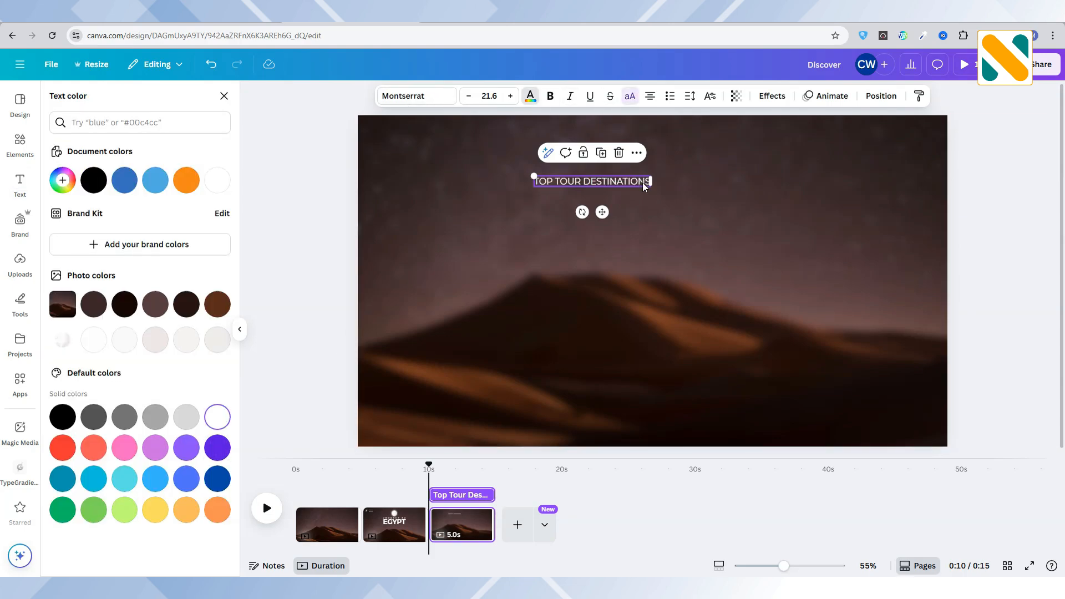
Enlarge the "TOP TOUR DESTINATIONS" heading to about size 65.2 and centre it near the page's upper edge.
left_click_drag(666, 190, 900, 213)
left_click_drag(764, 192, 699, 154)
left_click(317, 207)
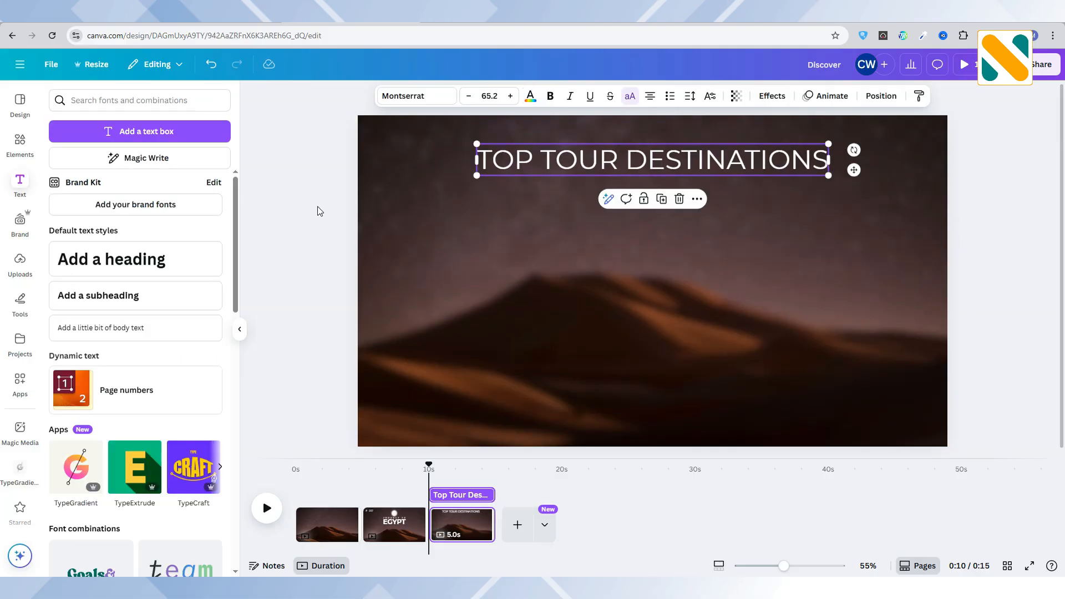
Insert a rounded-corner square frame, narrow it to a portrait card and place it below the heading on the page's left side.
left_click(27, 144)
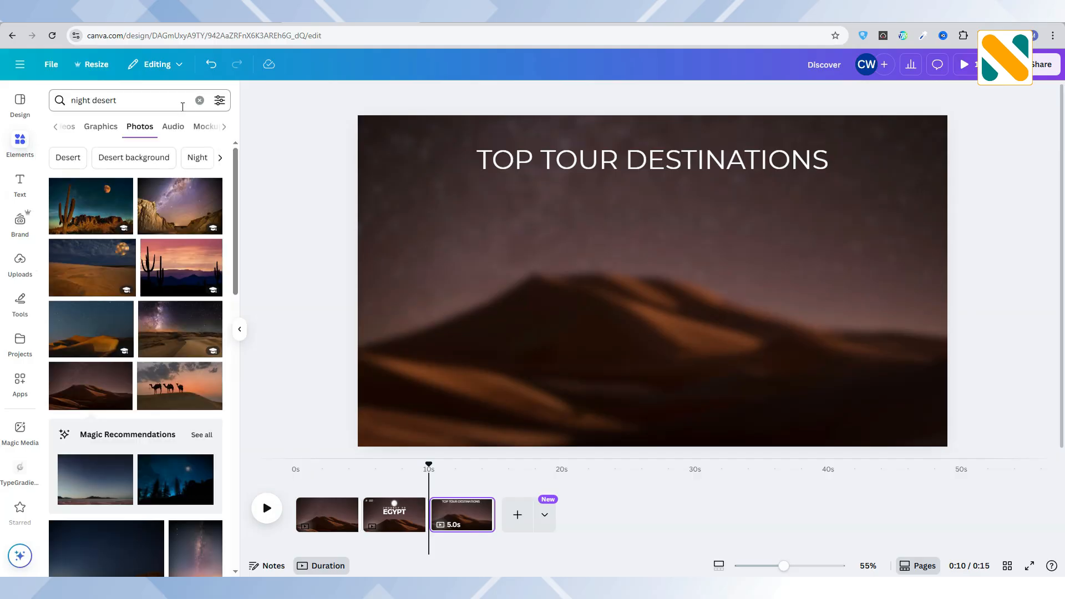
left_click(199, 100)
scroll(131, 357, "down", 6)
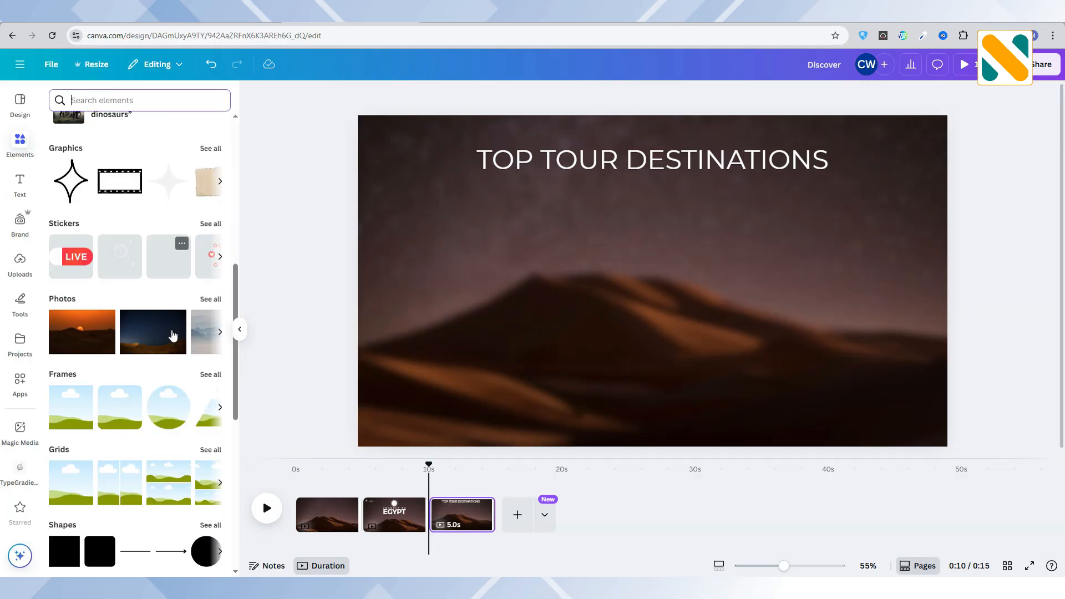
left_click(131, 357)
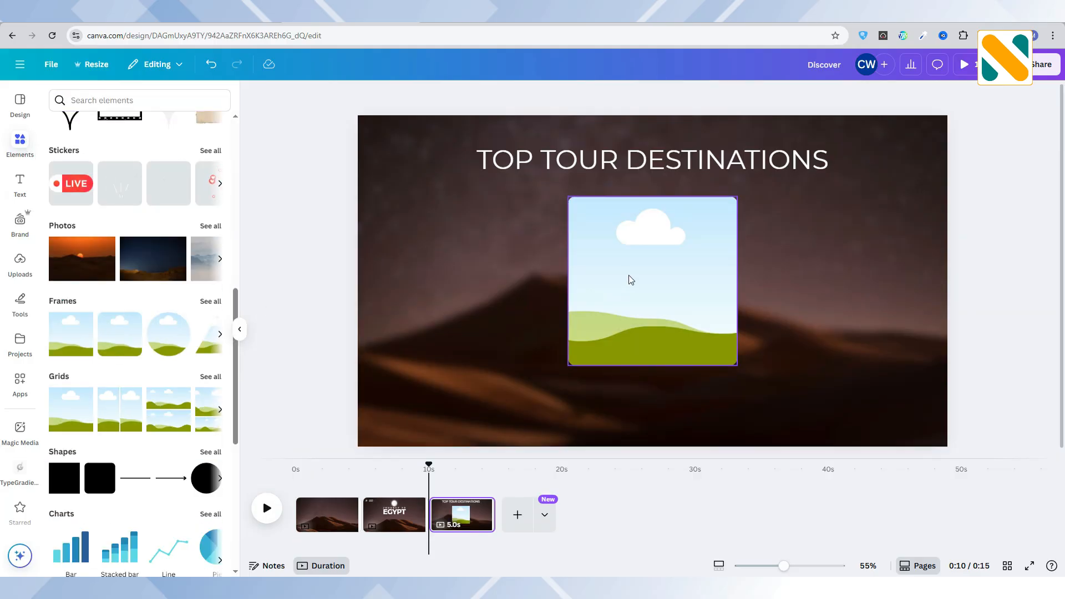
left_click_drag(581, 270, 463, 268)
left_click_drag(577, 281, 628, 245)
left_click(328, 256)
Duplicate the portrait frame and place the copy beside it at the same height.
left_click(478, 208)
key("ctrl+d")
left_click(707, 268)
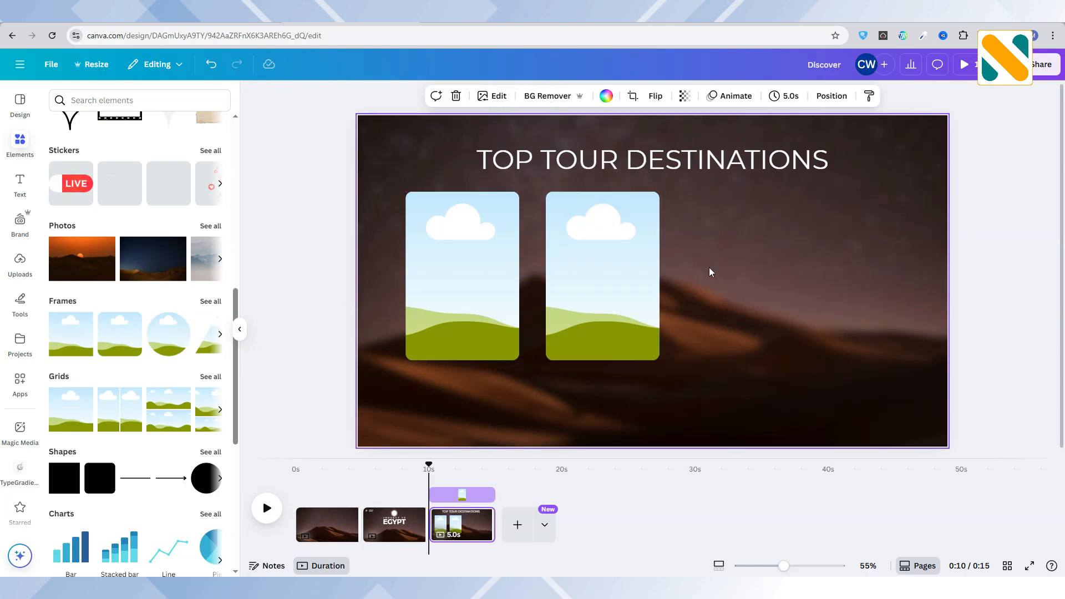
Duplicate the two portrait frames to complete an evenly spaced row of four, and centre the row below the heading.
left_click(592, 280)
left_click(497, 269, "shift")
key("ctrl+d")
left_click_drag(587, 254, 874, 264)
left_click_drag(390, 265, 828, 270)
left_click(317, 233)
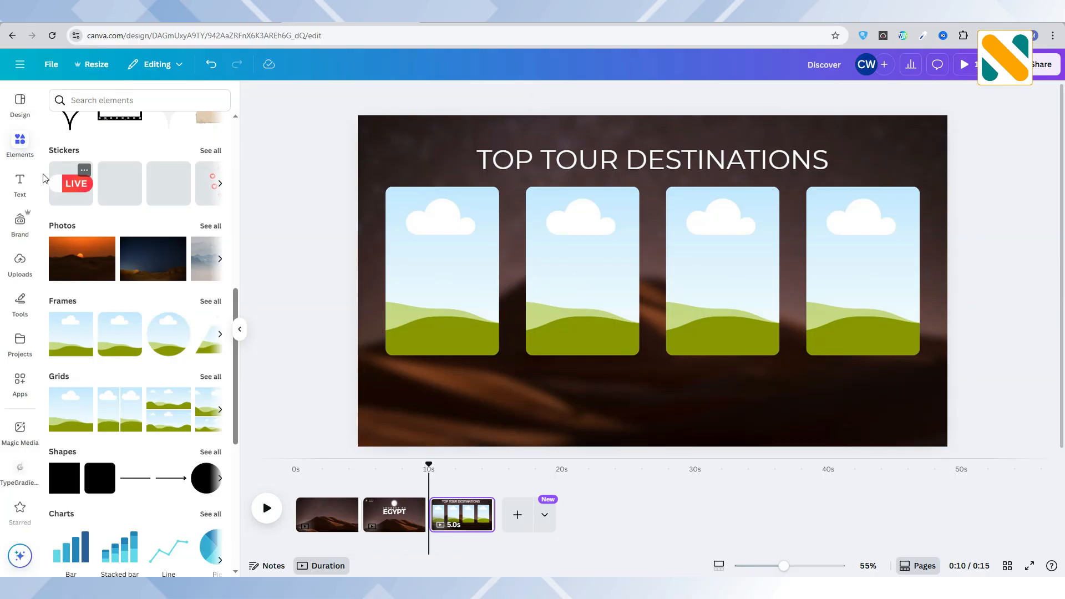
Add a text box with the pasted caption "The Great Pyramids of Giza" and move it beneath the first frame.
left_click(20, 183)
left_click(139, 131)
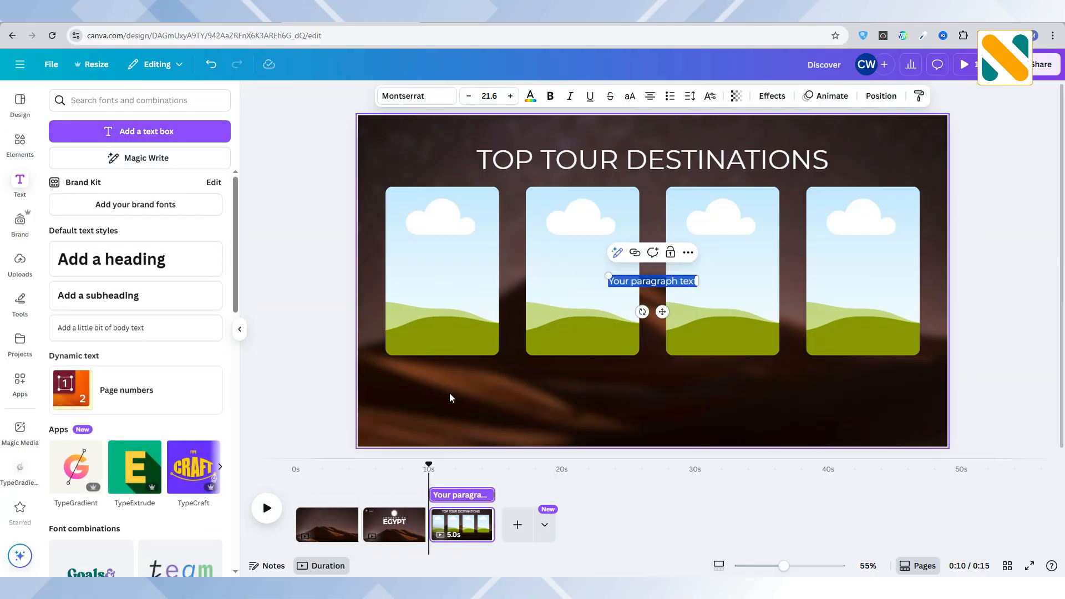
type("The Great Pyramids of Giza")
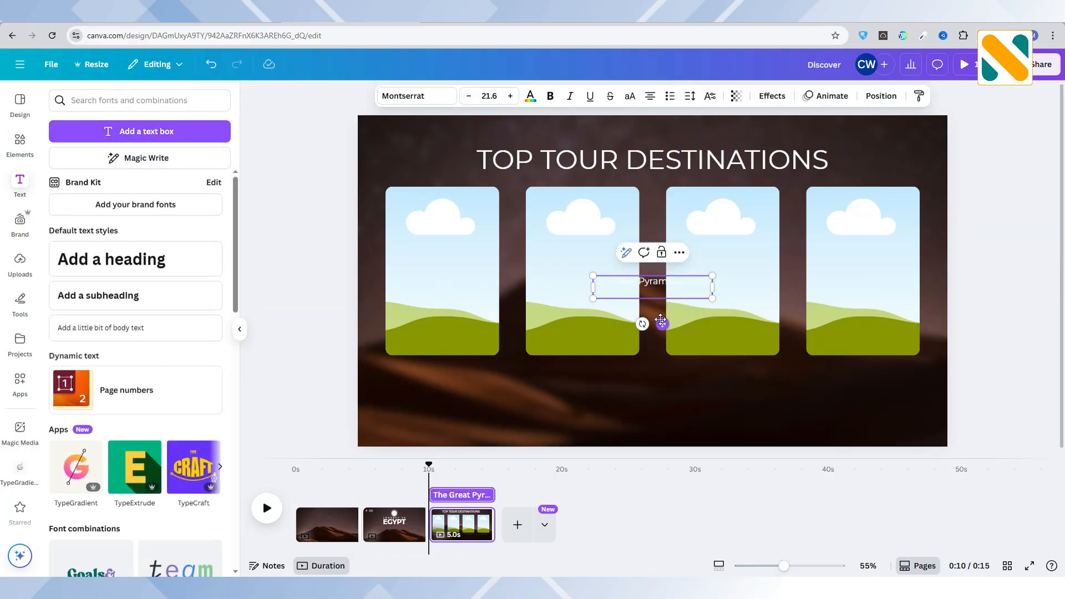
left_click_drag(662, 327, 656, 408)
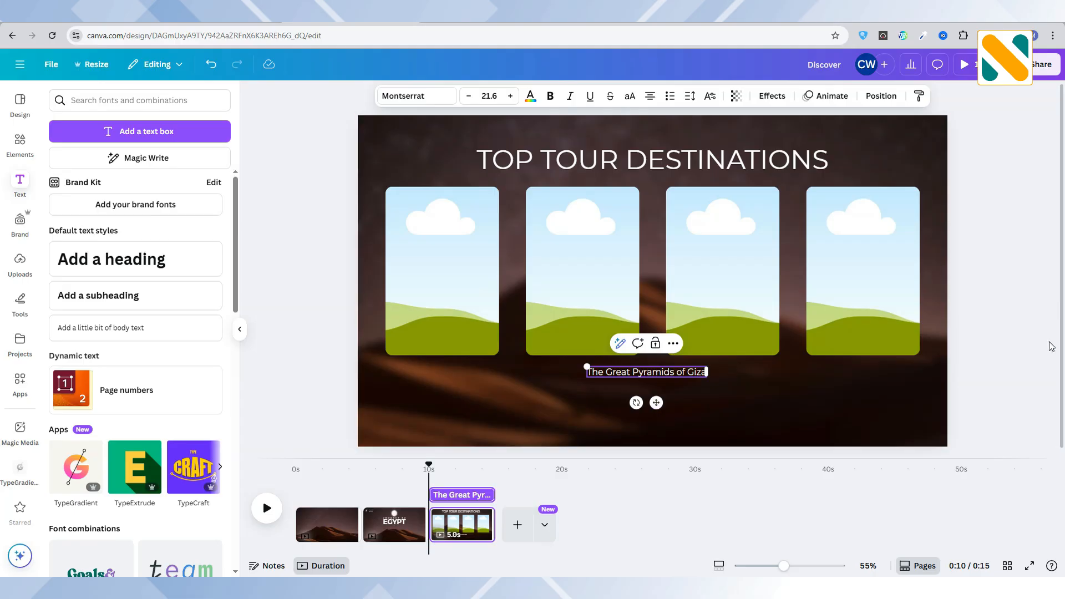
key("Escape")
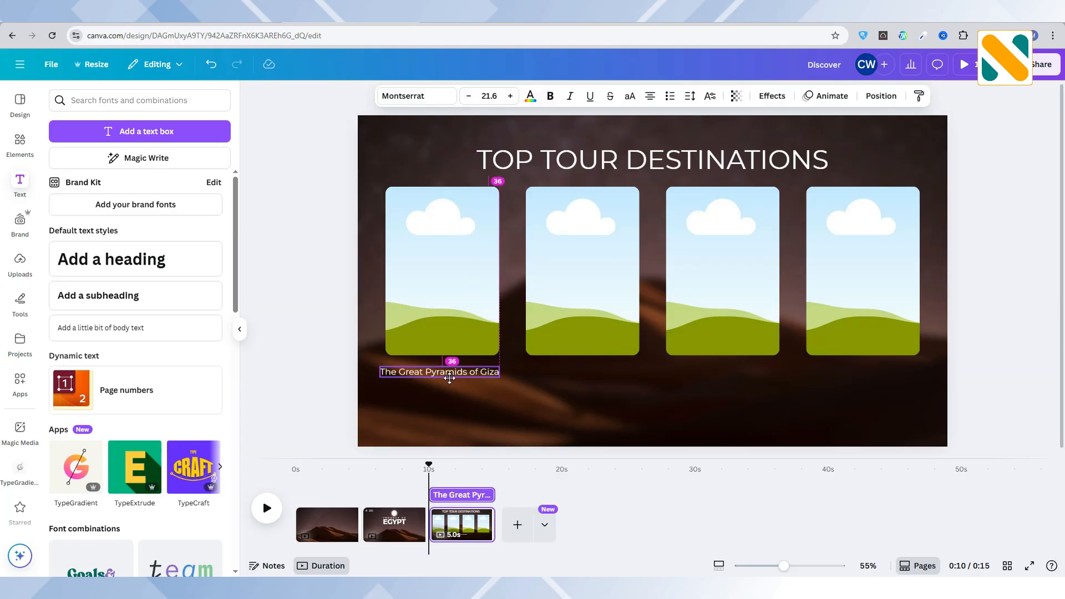